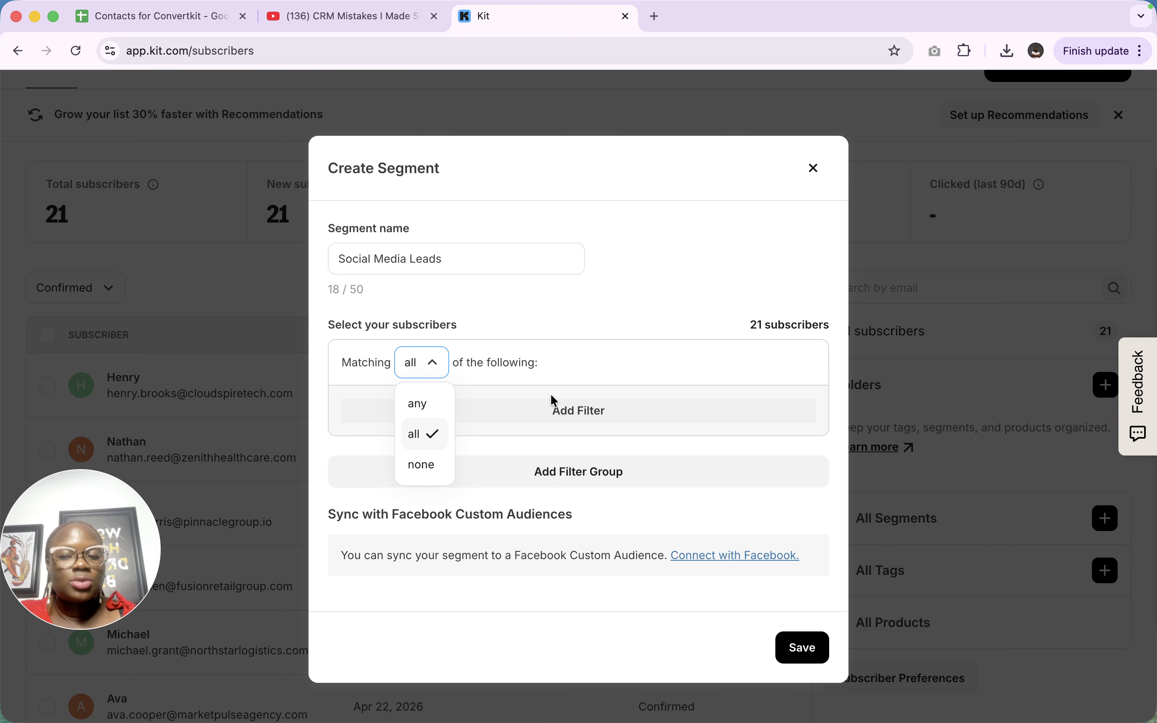
- Try the group's matching modes any and all, then set it to none
click(420, 410)
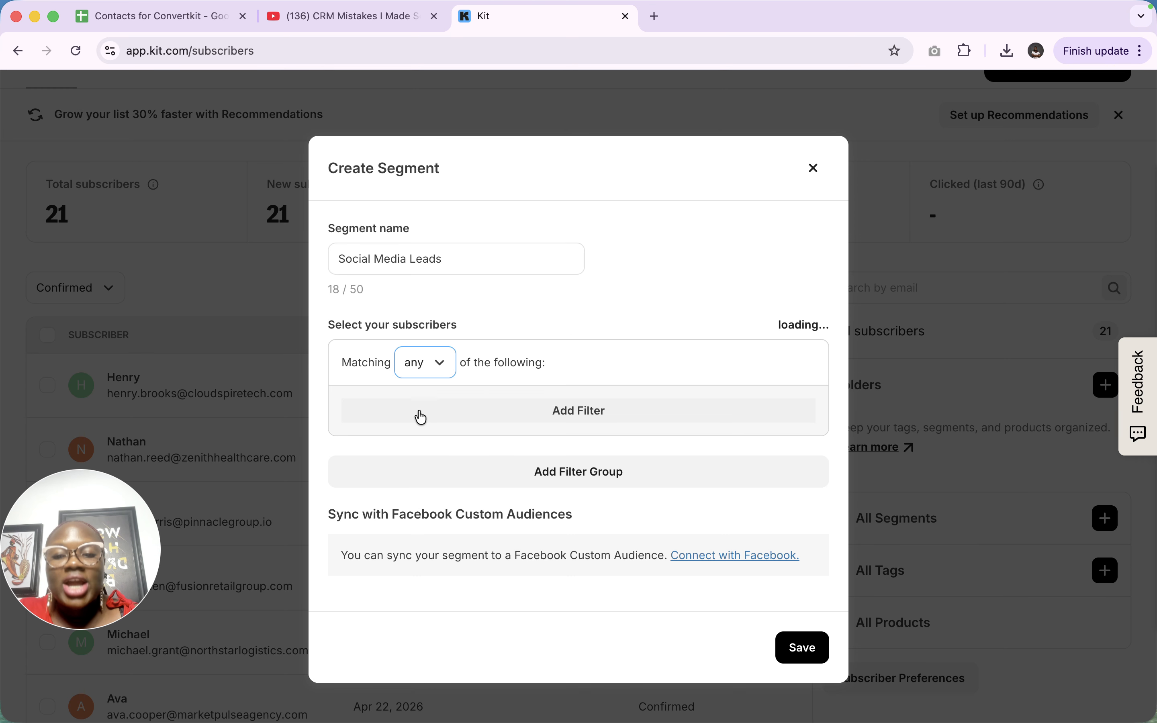
click(416, 362)
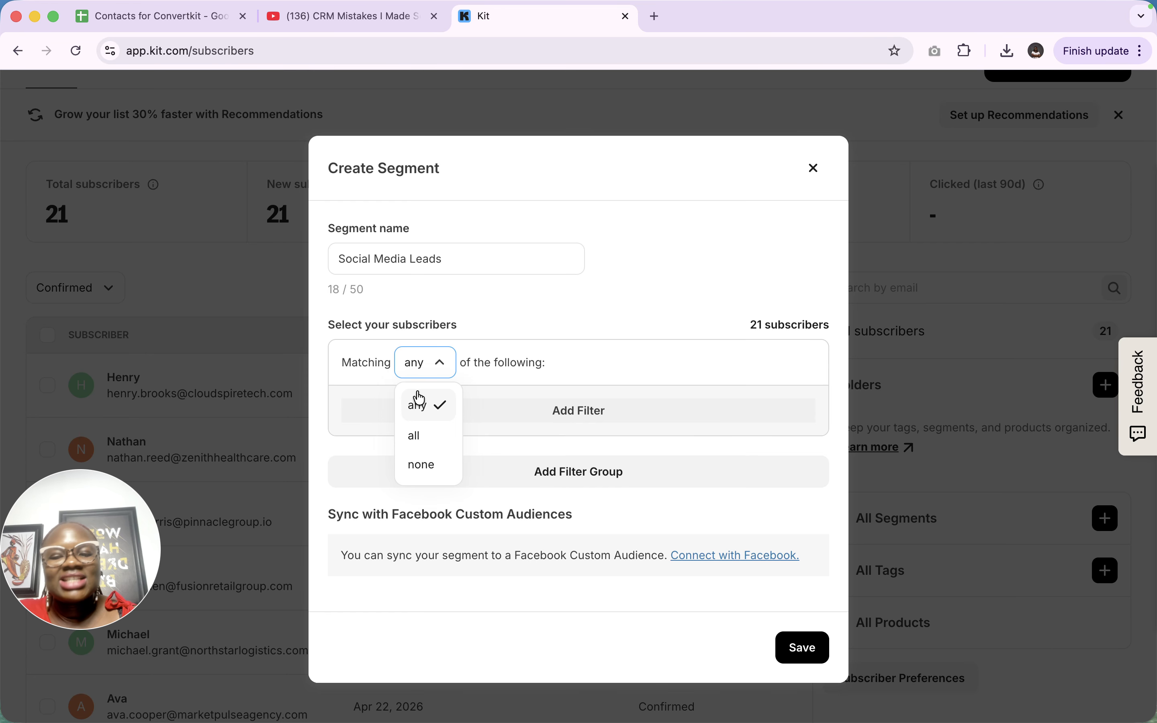
click(414, 437)
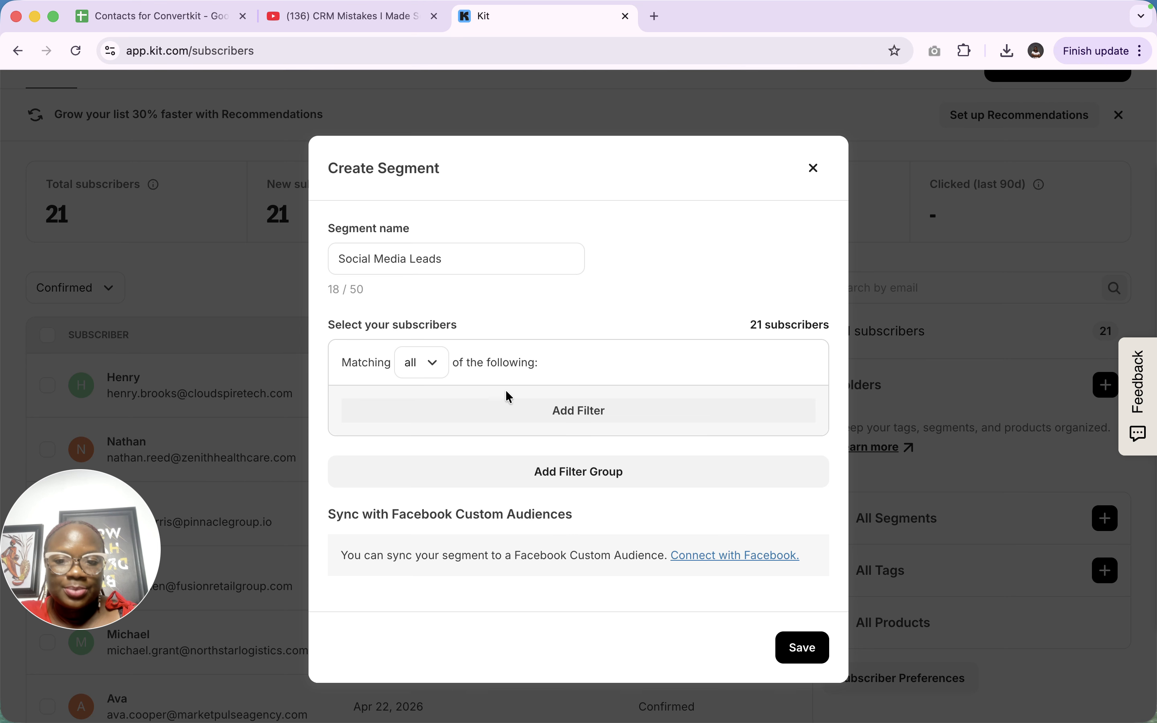
click(423, 362)
click(420, 465)
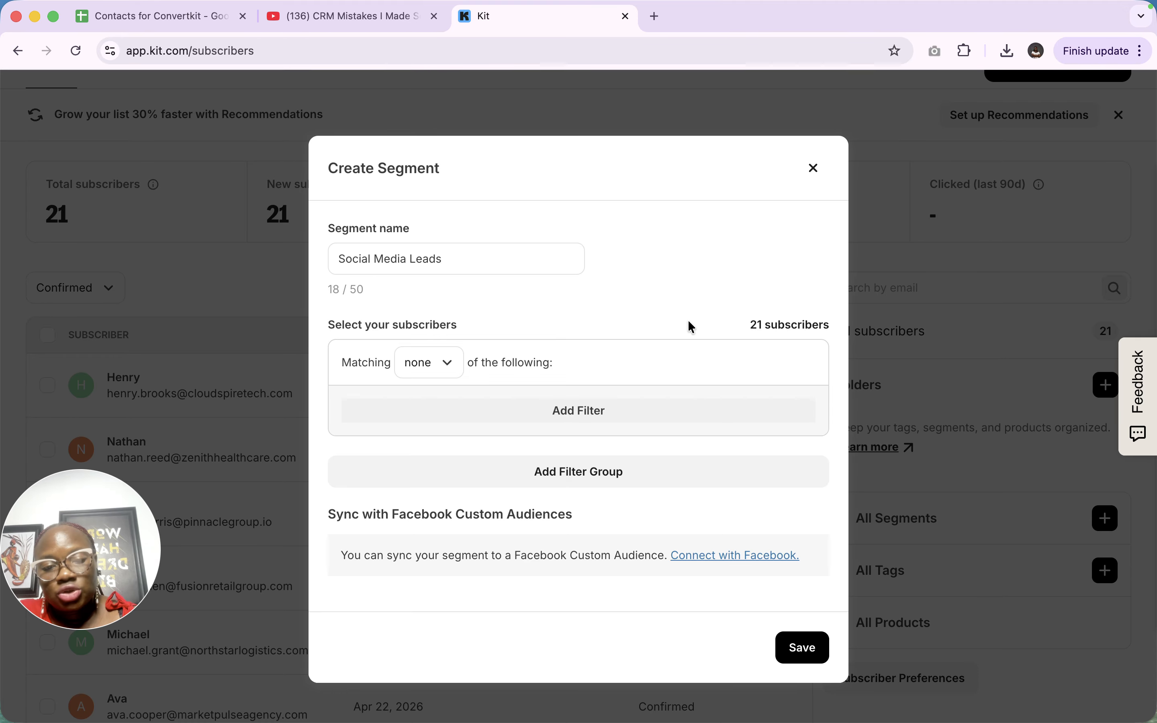
- Start a filter, try the subscribed-to filter type, then discard it
click(575, 410)
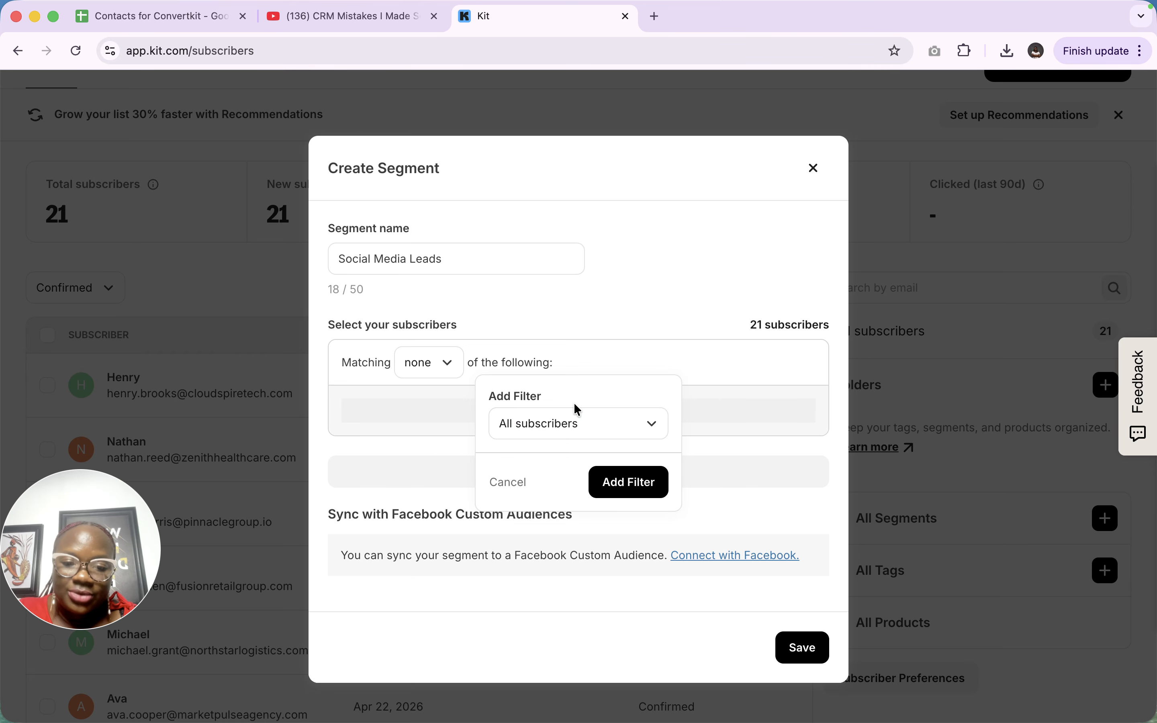
click(576, 430)
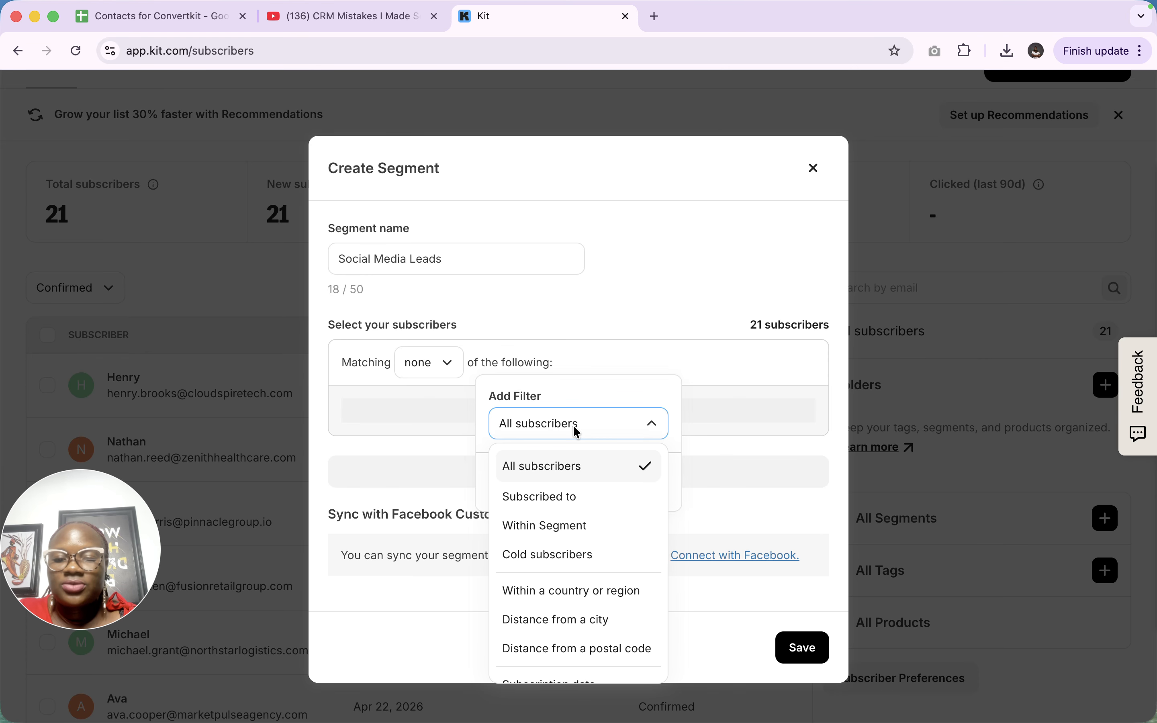
scroll(575, 555, down, 3)
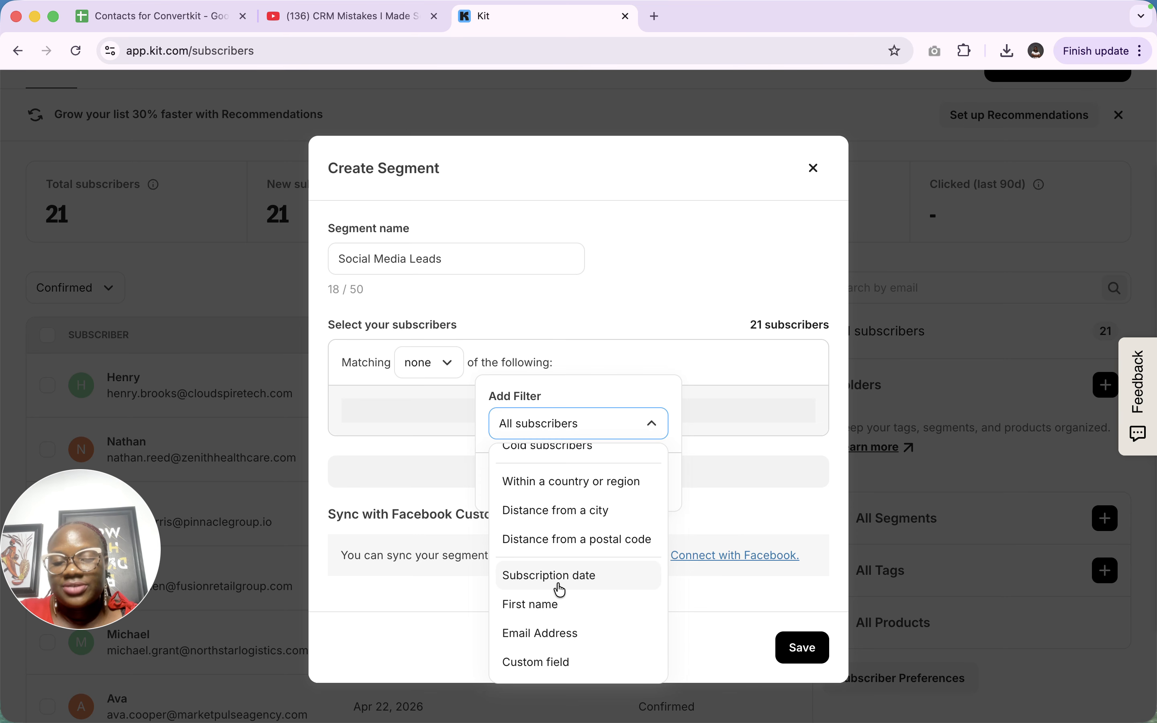
scroll(562, 592, up, 3)
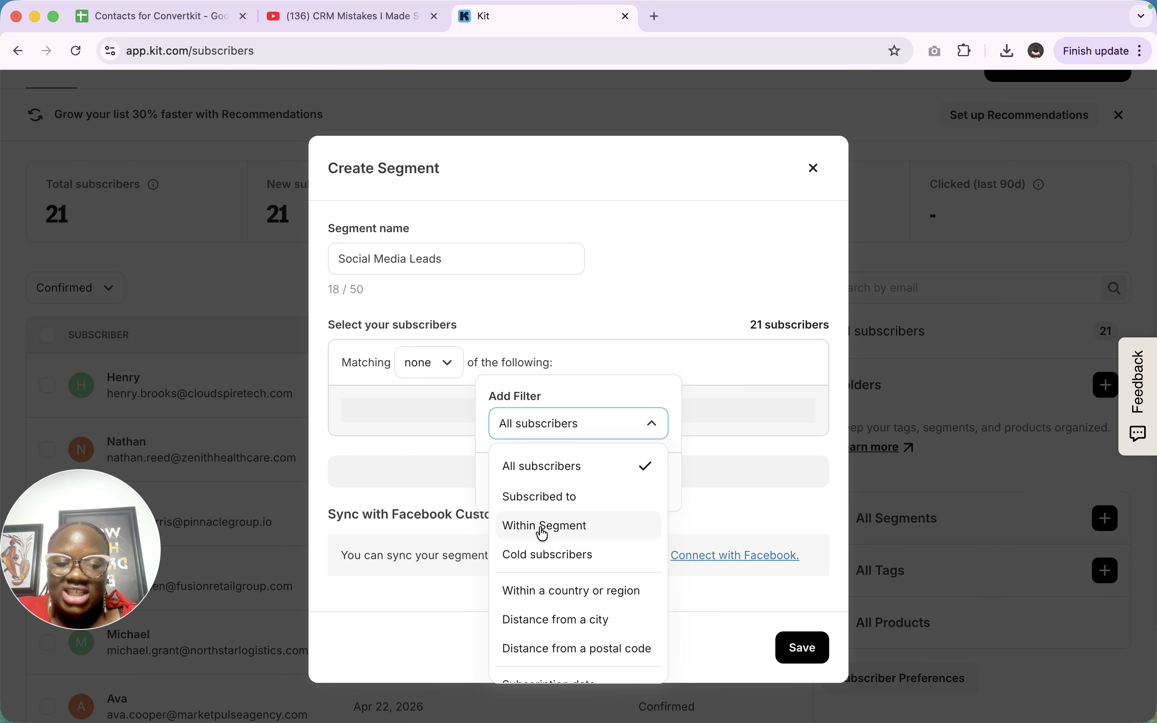
click(561, 498)
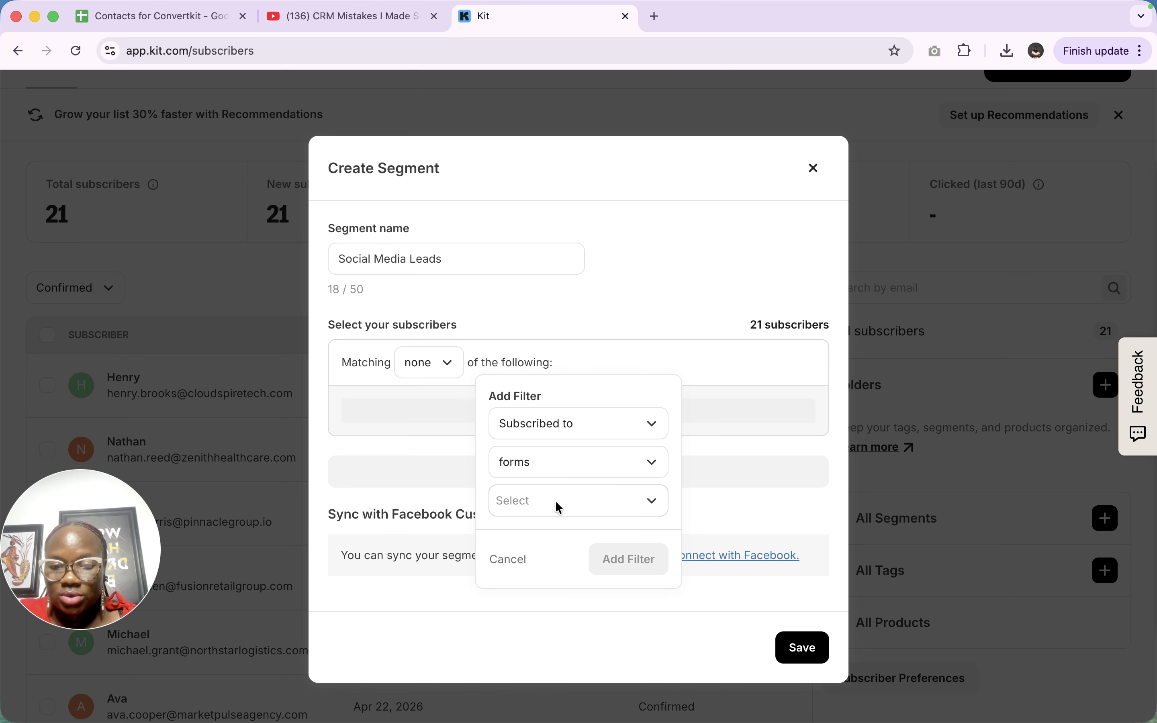
click(543, 465)
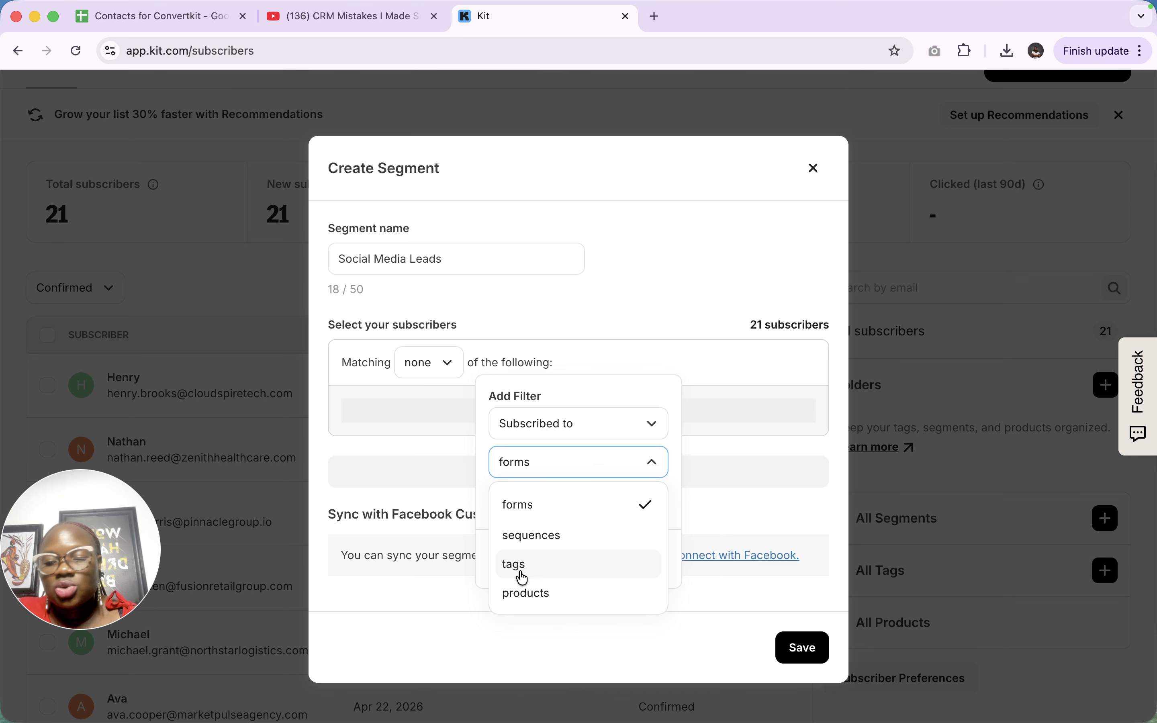
click(600, 330)
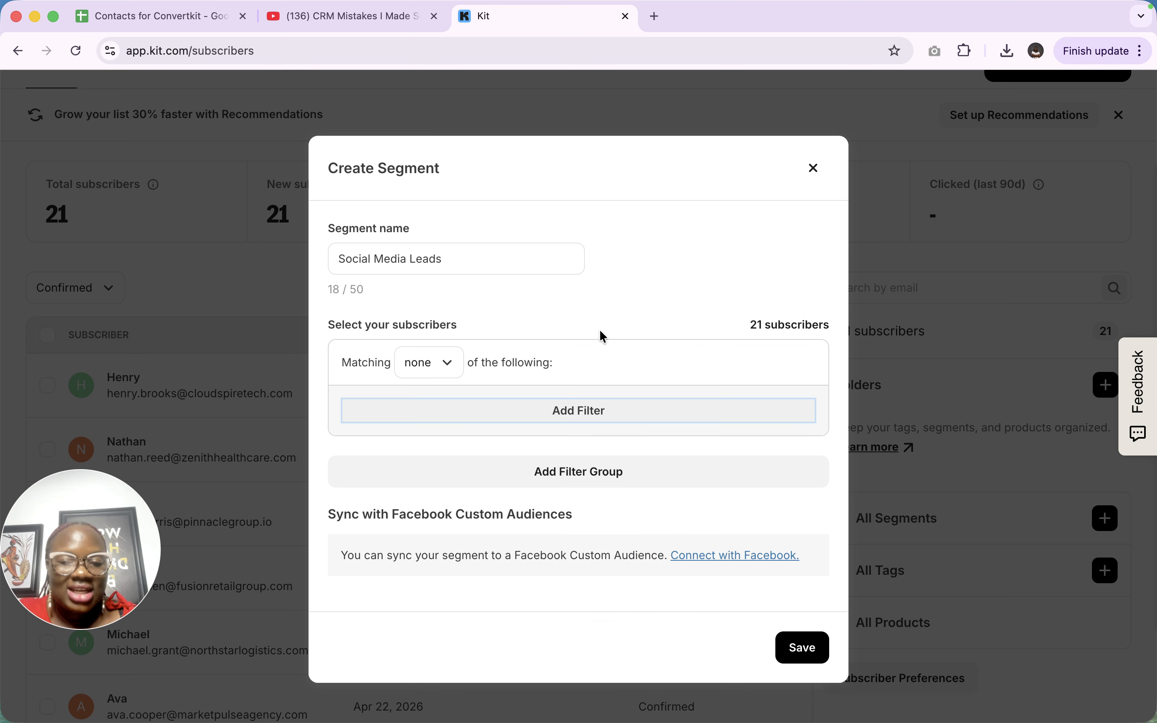
- Start a new Custom field filter and browse the list of subscriber custom fields
click(565, 417)
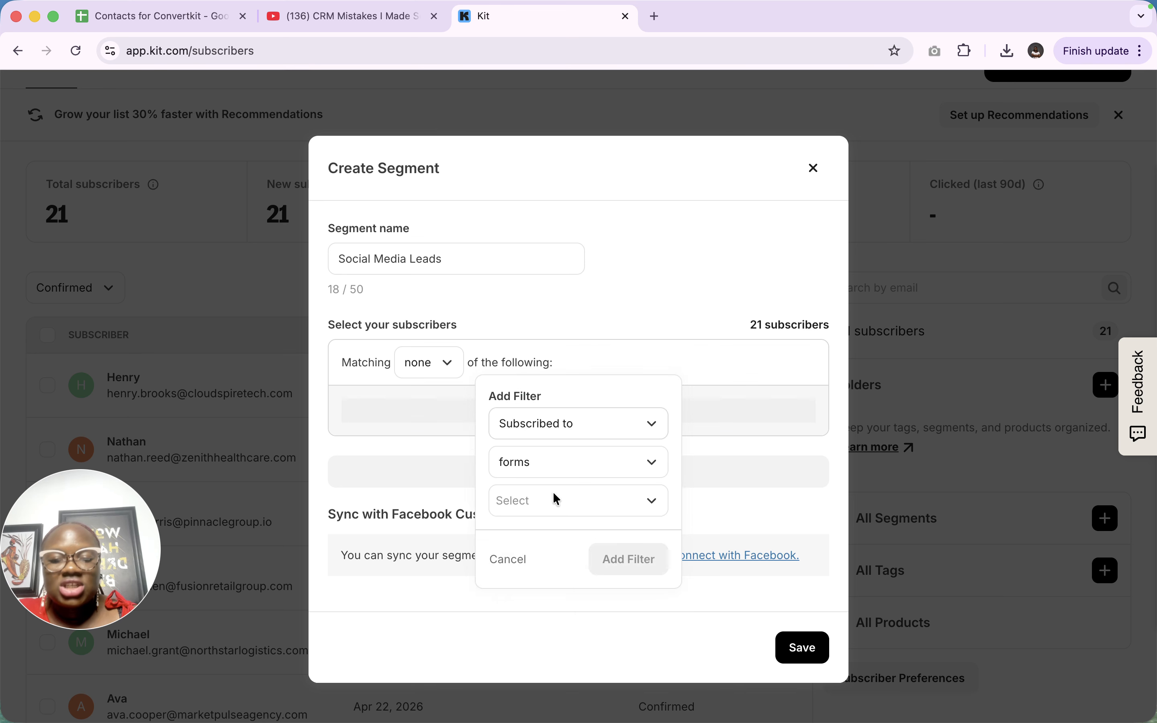
click(573, 434)
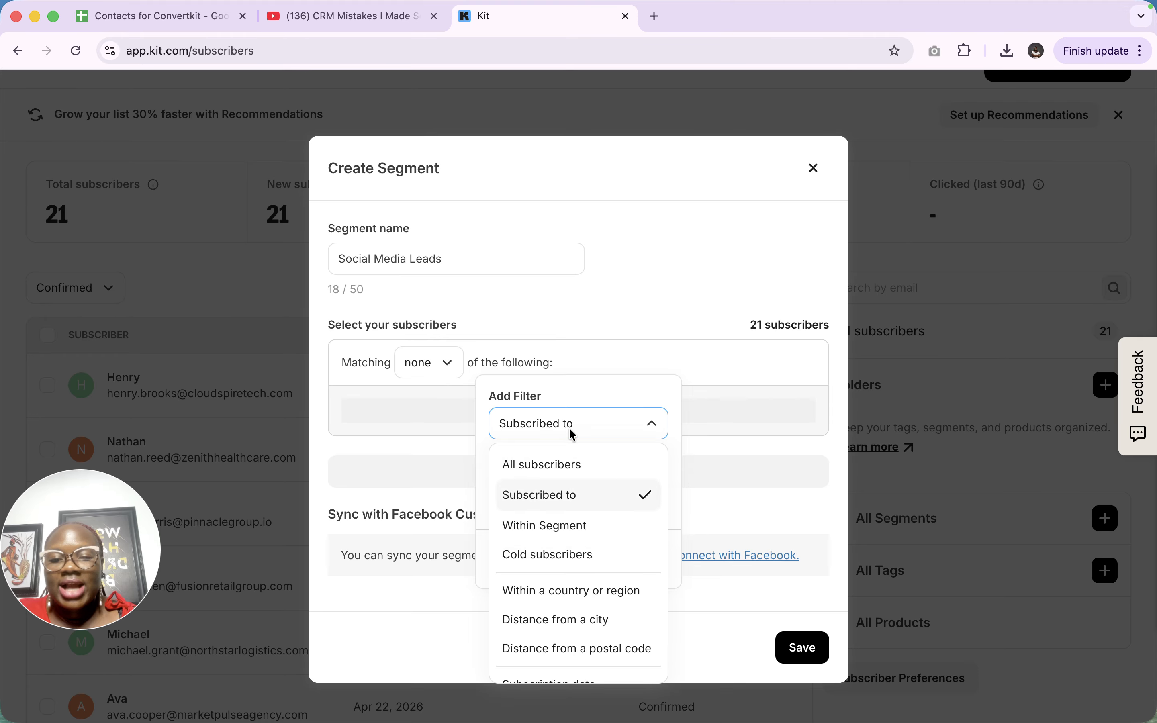
scroll(545, 604, down, 3)
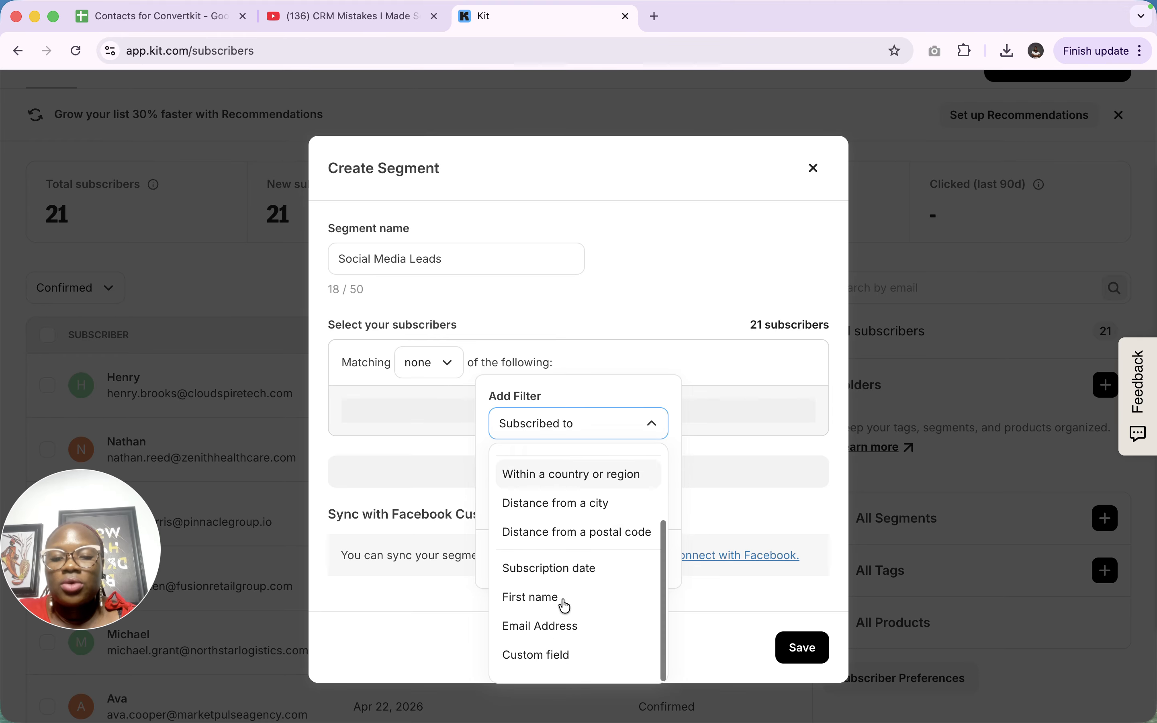
click(536, 666)
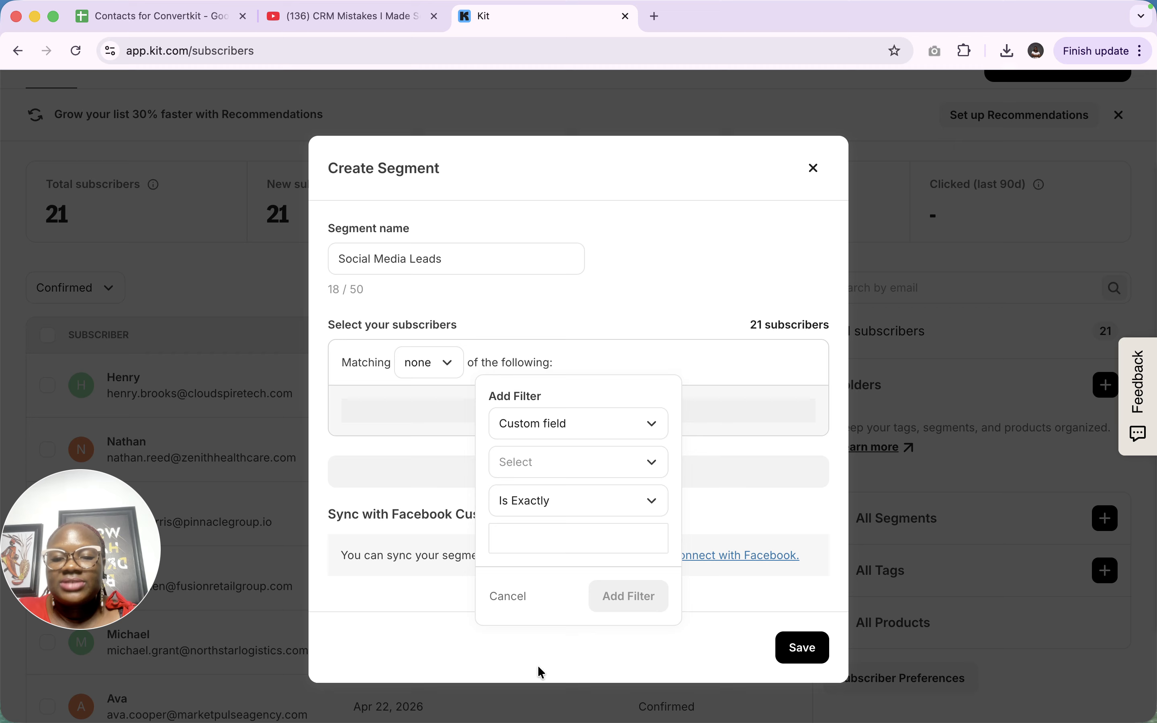
click(559, 465)
scroll(576, 616, down, 2)
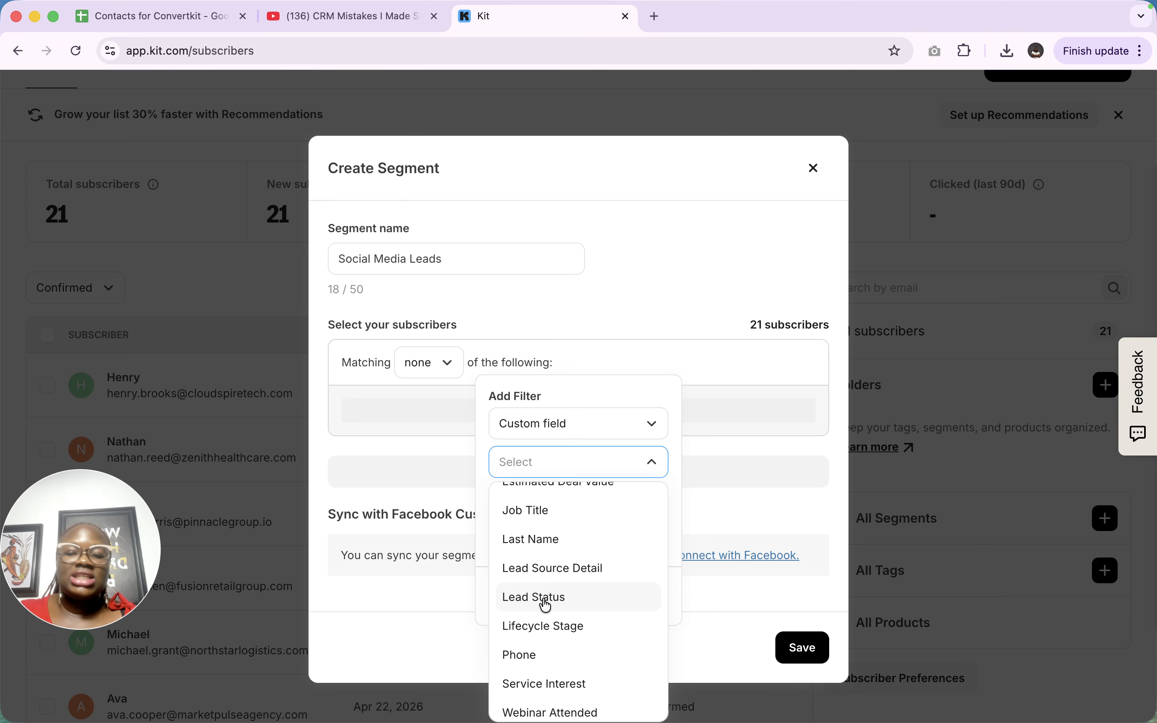
scroll(546, 605, down, 1)
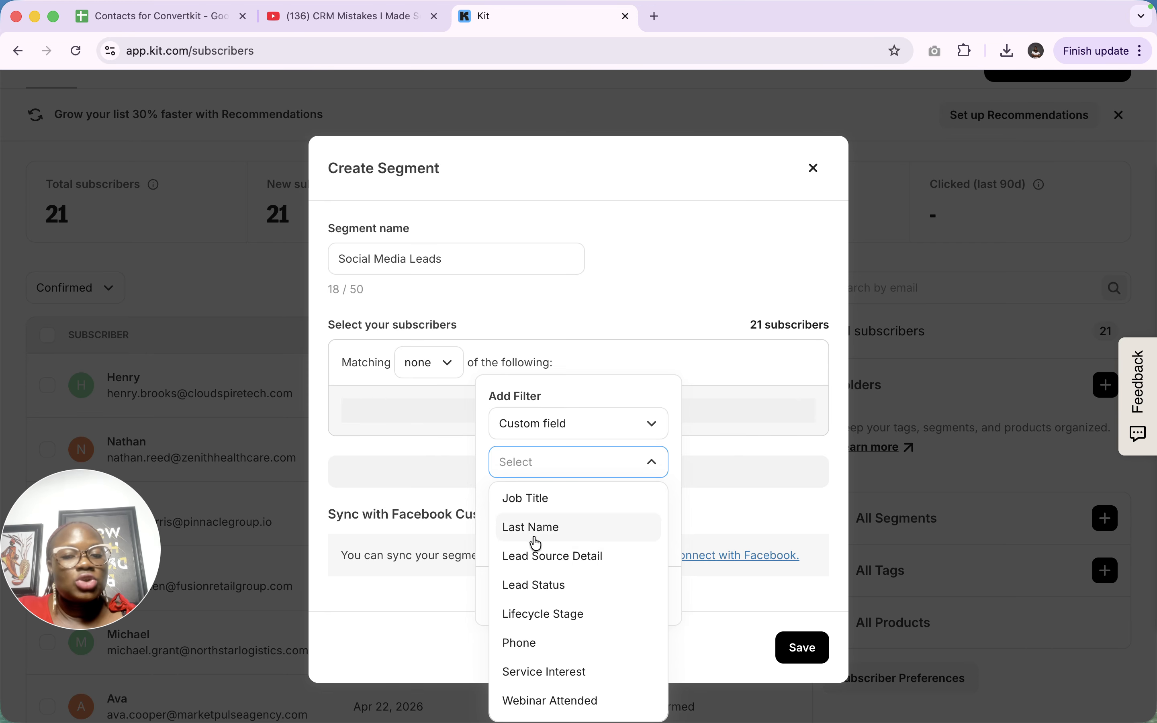
- Add a Lifecycle Stage Is Exactly 'Lead' filter, leaving 11 subscribers
click(544, 615)
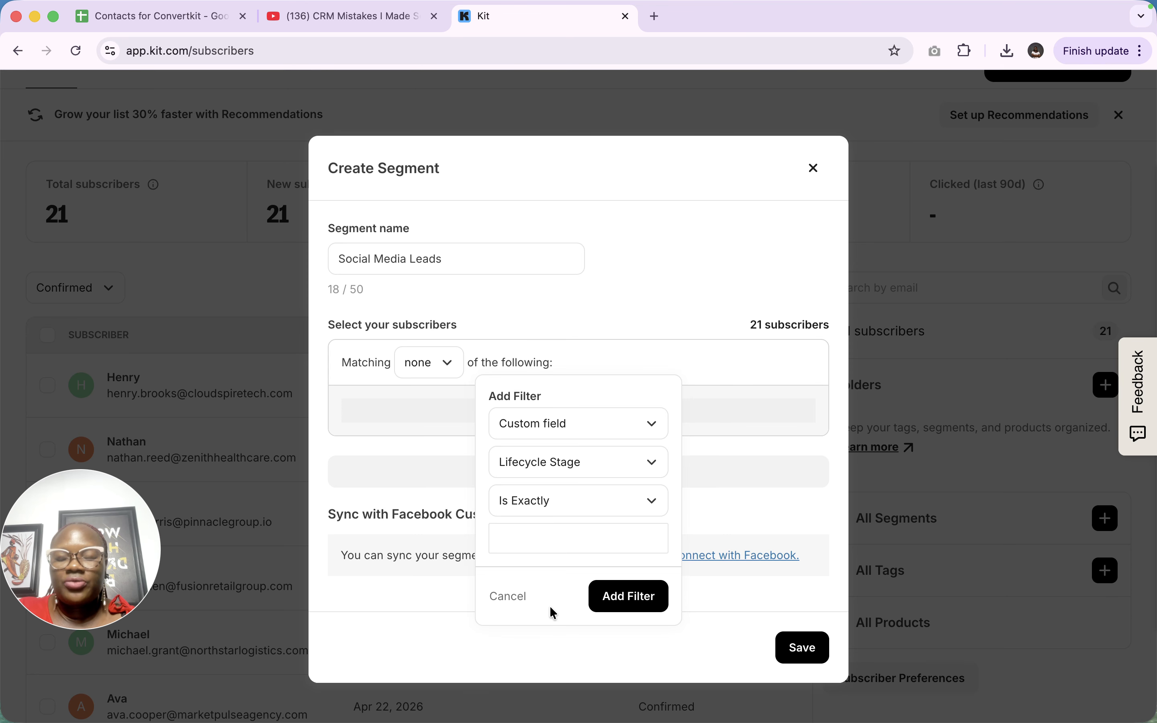
click(549, 502)
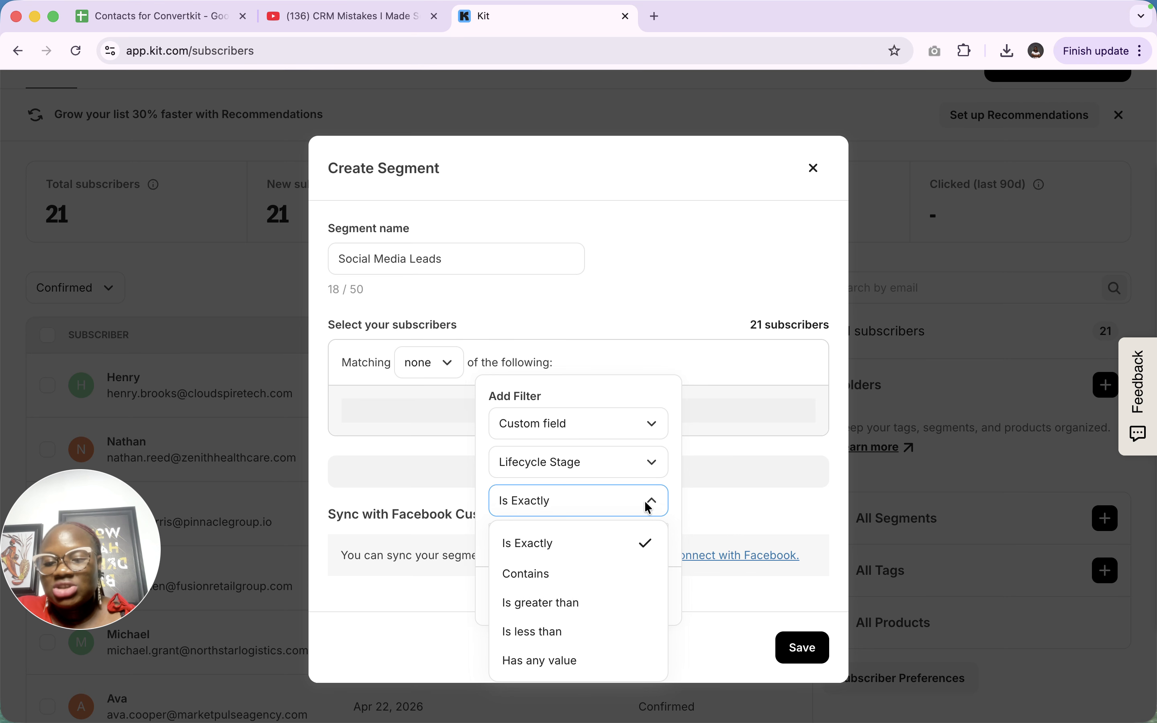
click(697, 506)
click(599, 423)
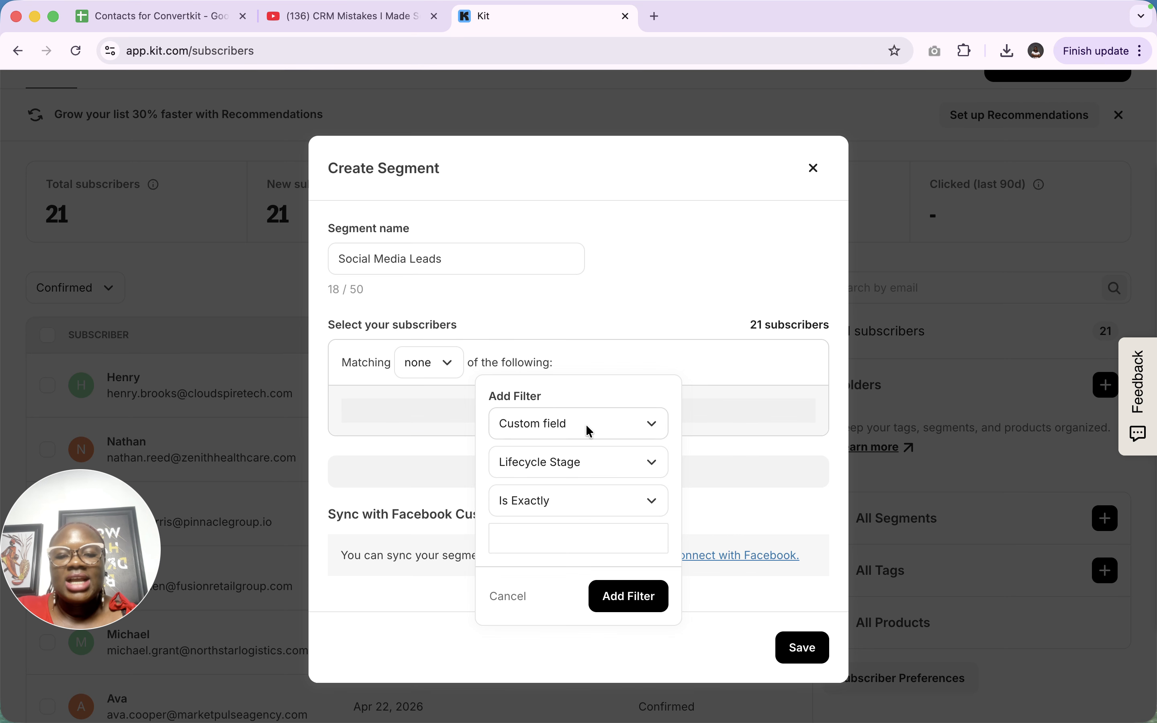
click(531, 539)
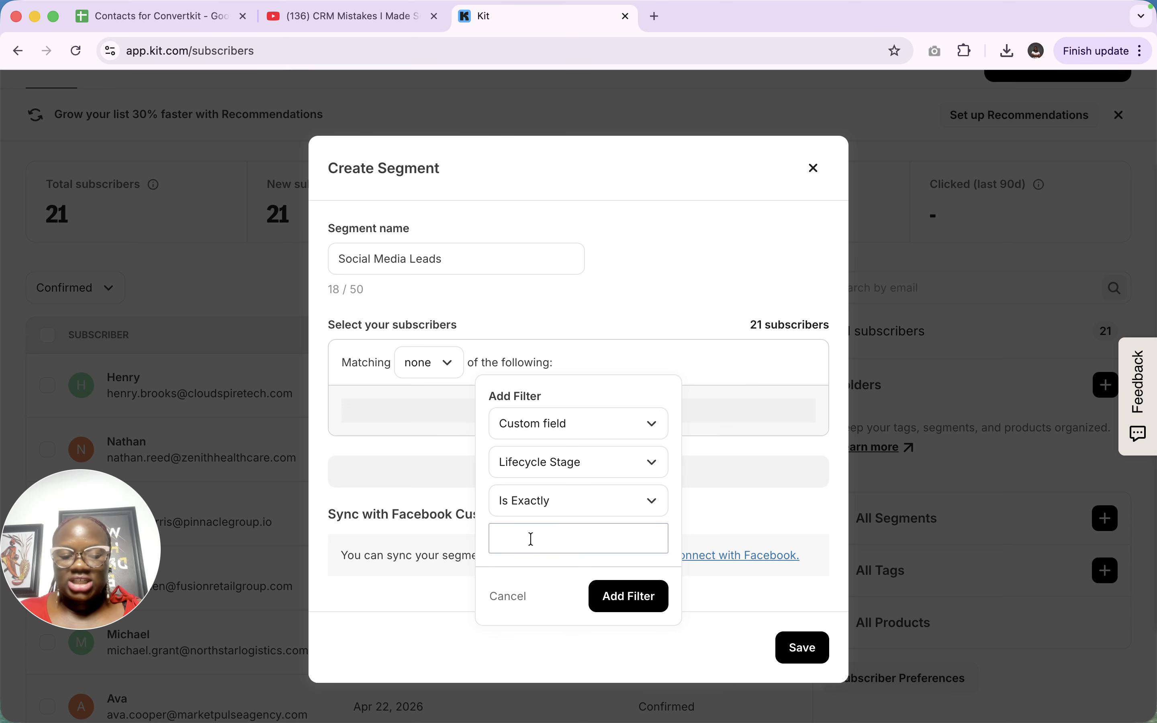
text(Lead)
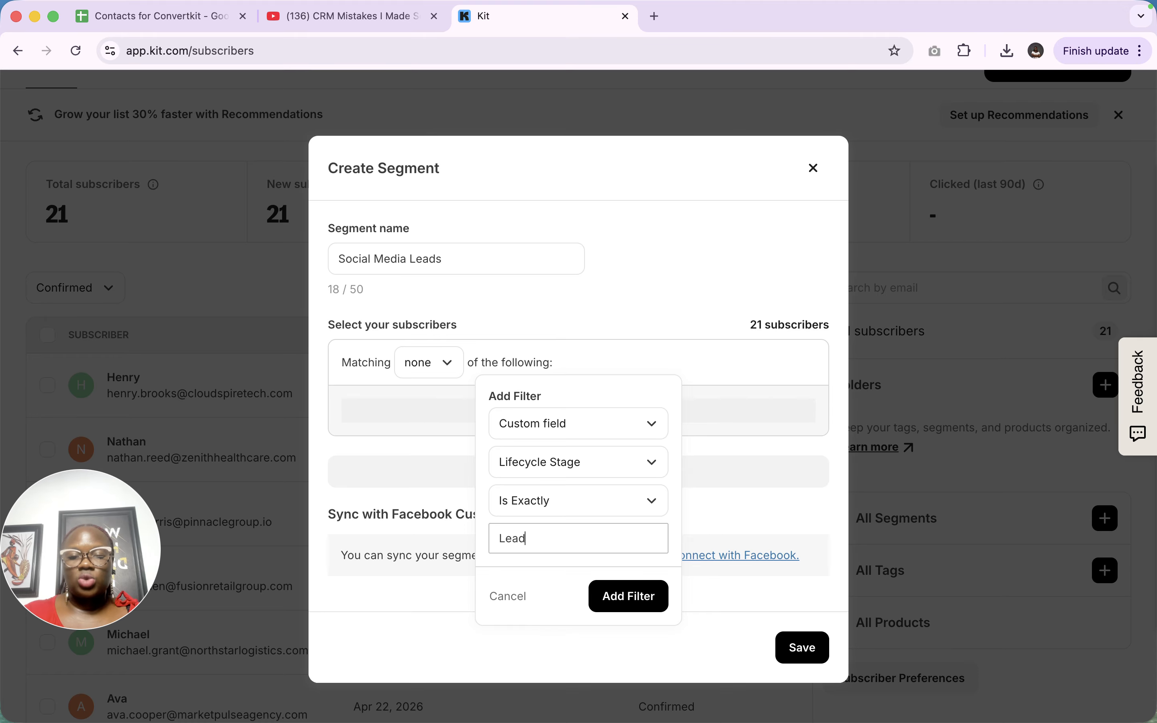
click(636, 605)
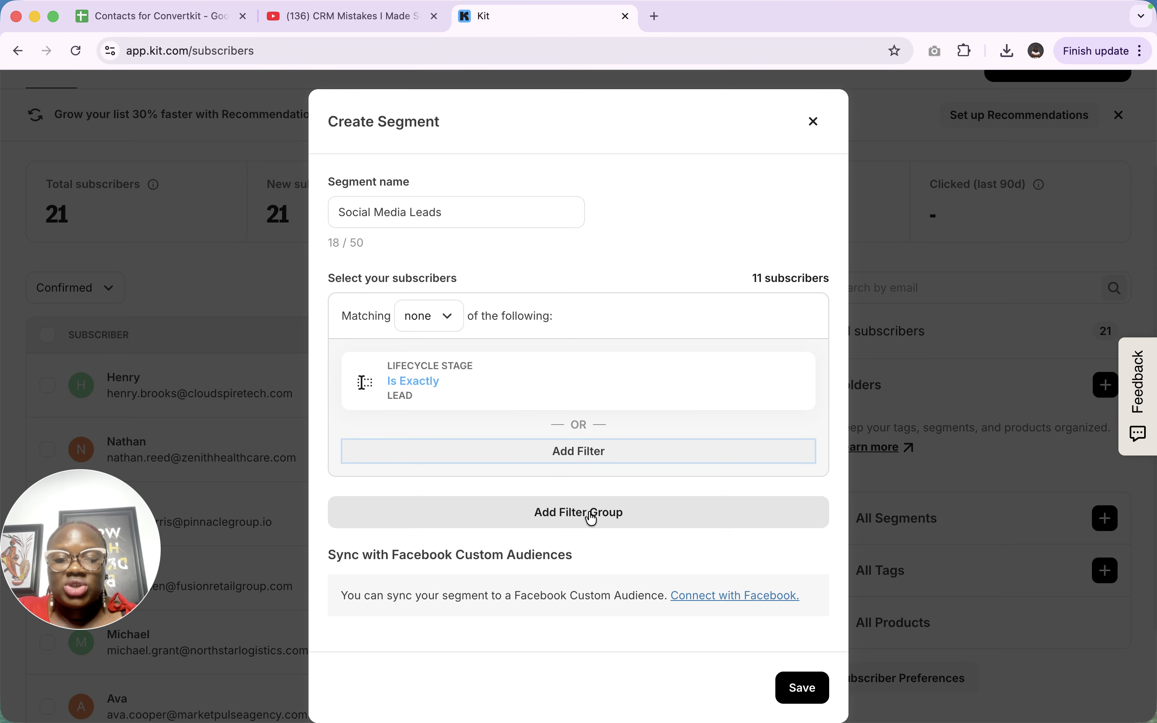
- Add a second filter group, joined by AND and set to match any
click(590, 513)
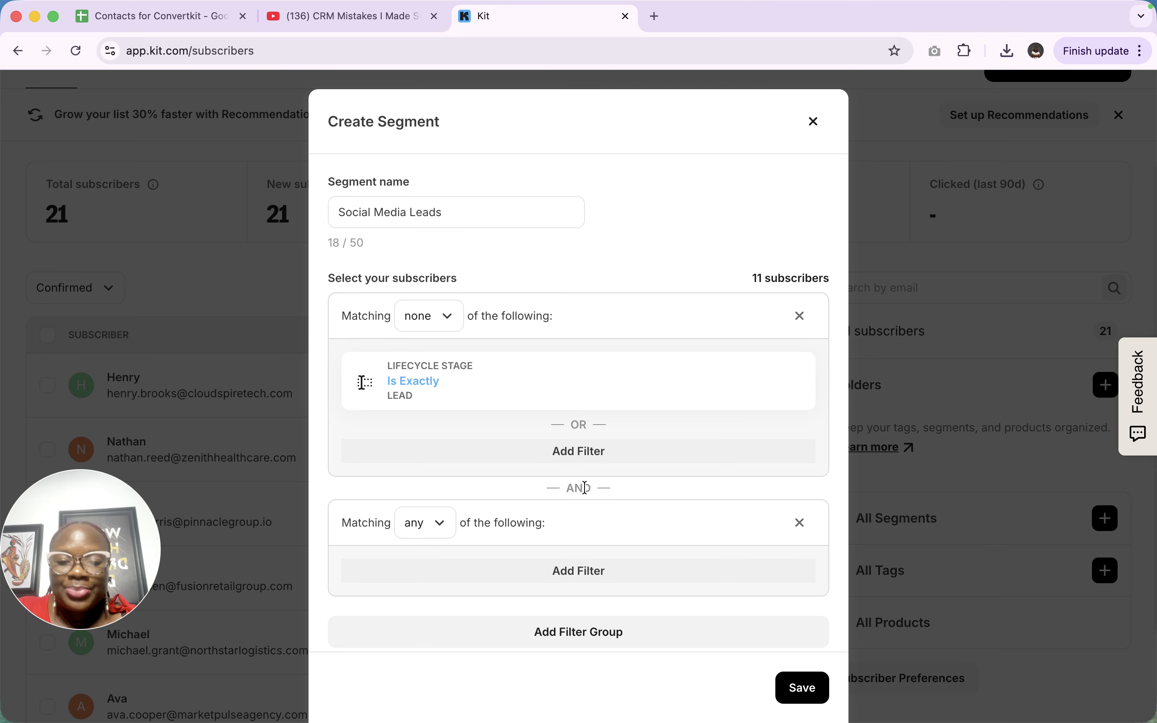
scroll(585, 488, down, 1)
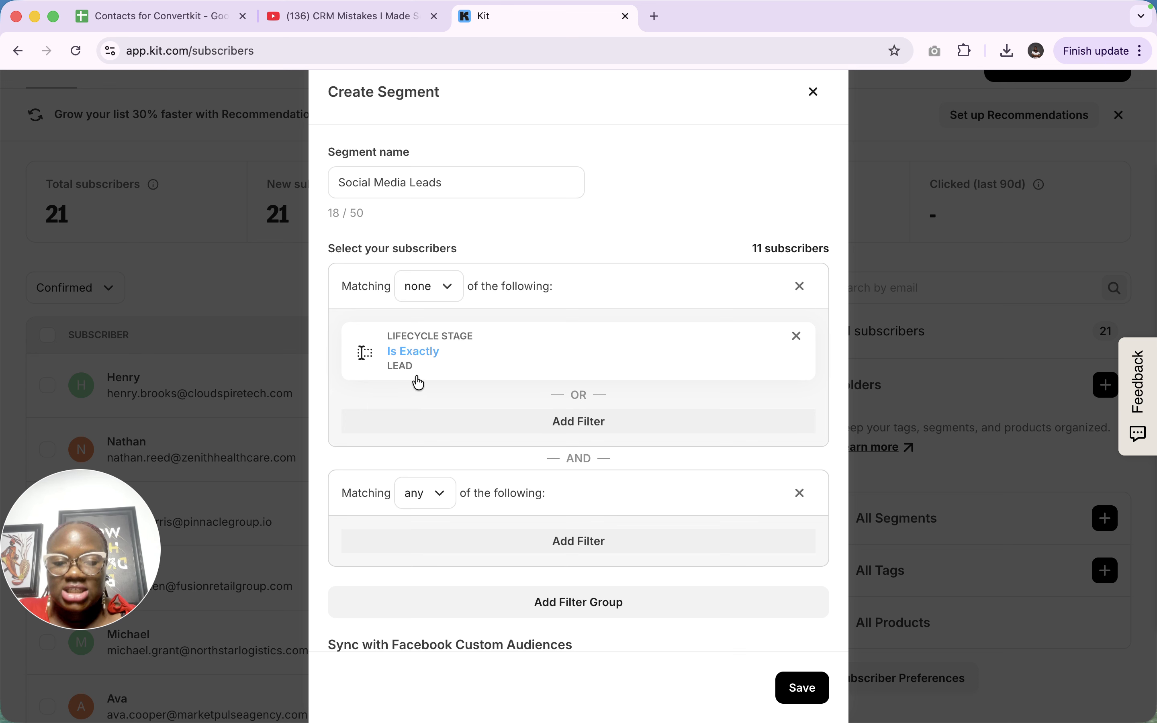
- Add a Lead Source Detail Is Exactly 'Youtube' custom-field filter to the second group
click(579, 543)
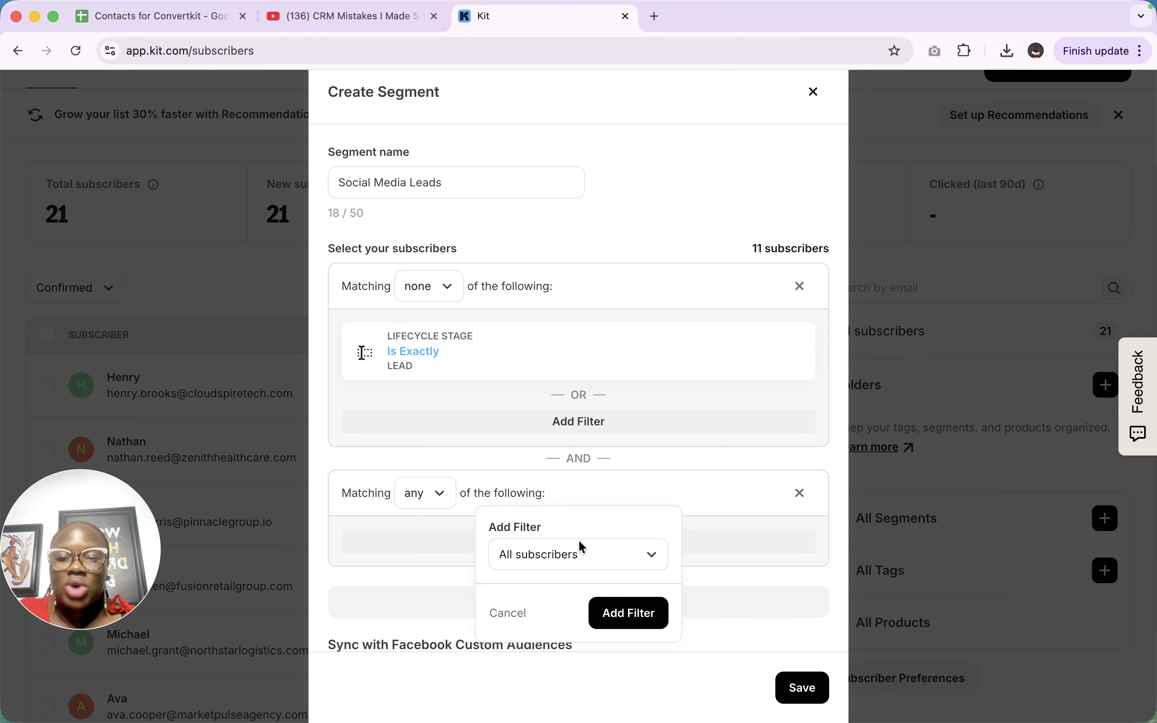
click(570, 553)
scroll(584, 467, down, 5)
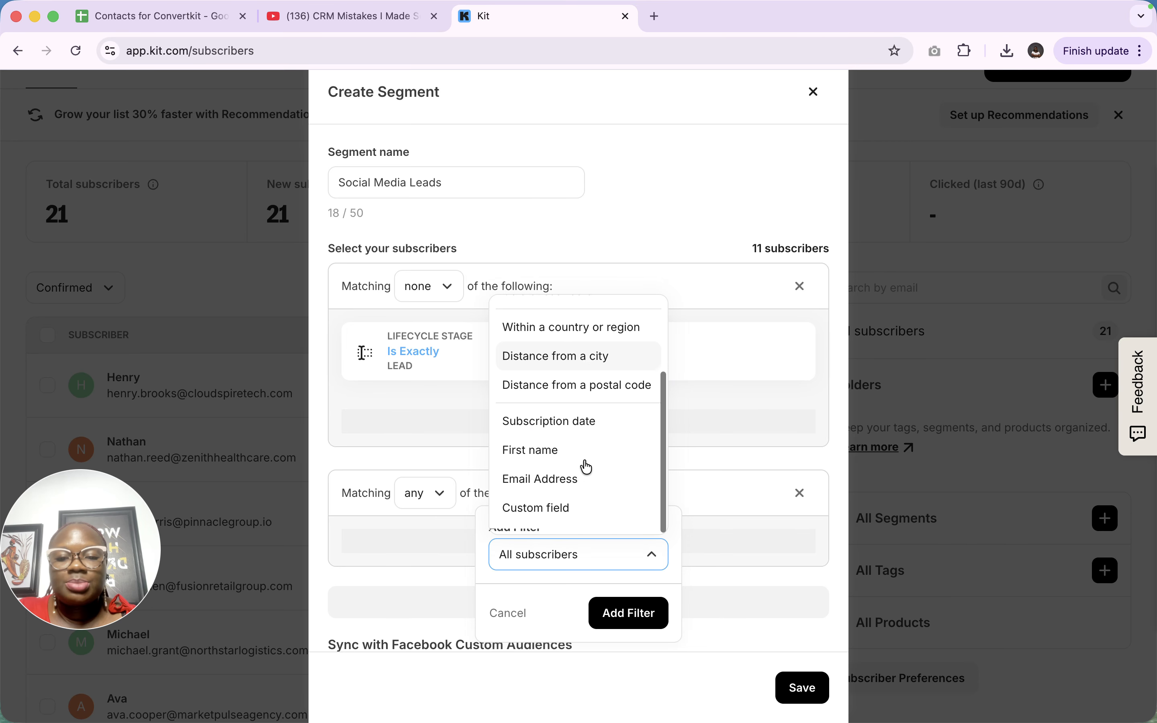
click(546, 517)
click(604, 600)
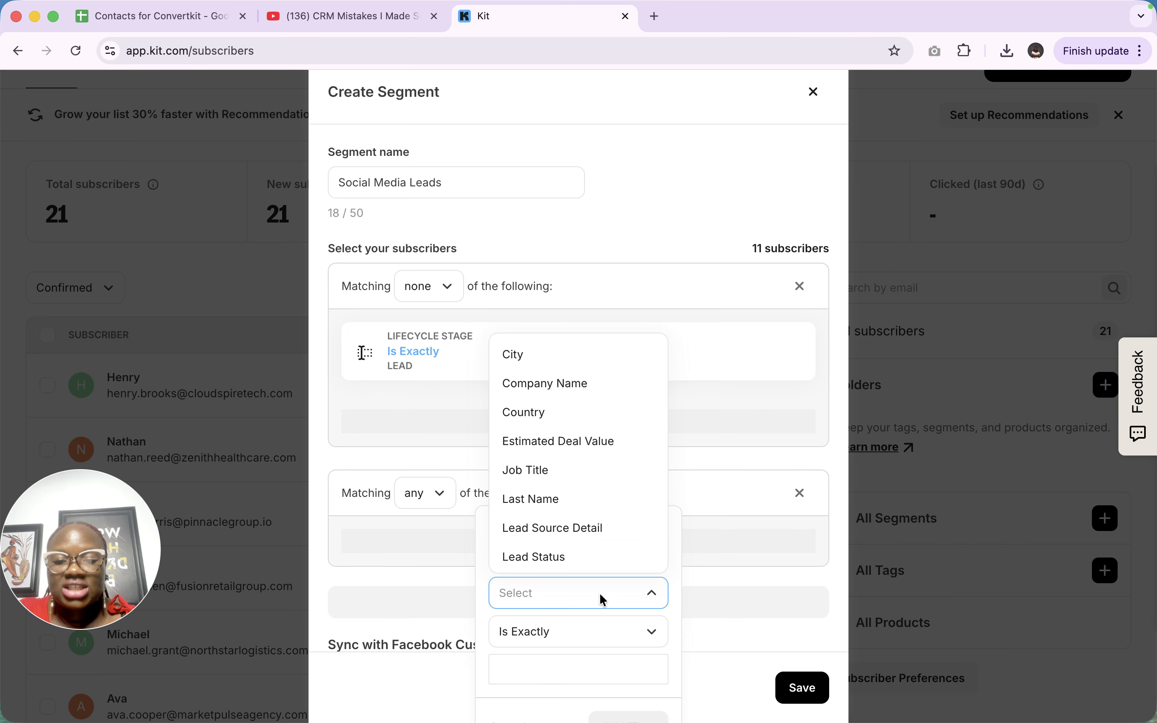
scroll(591, 547, down, 3)
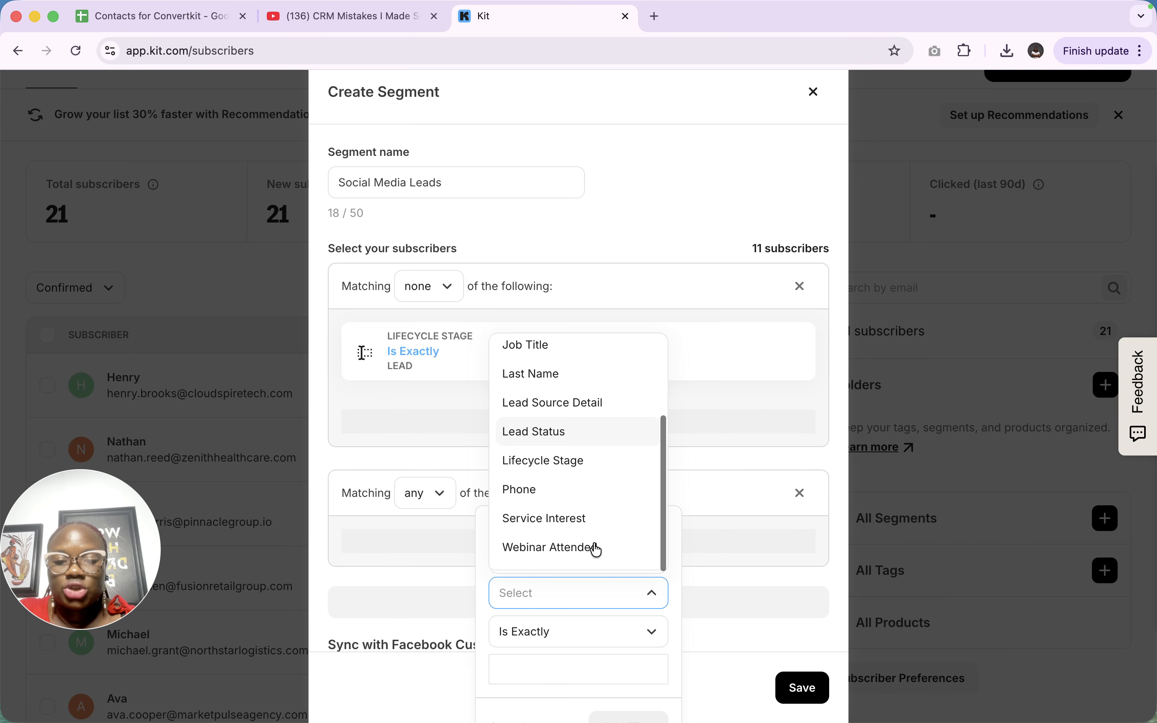
click(554, 416)
scroll(574, 636, down, 2)
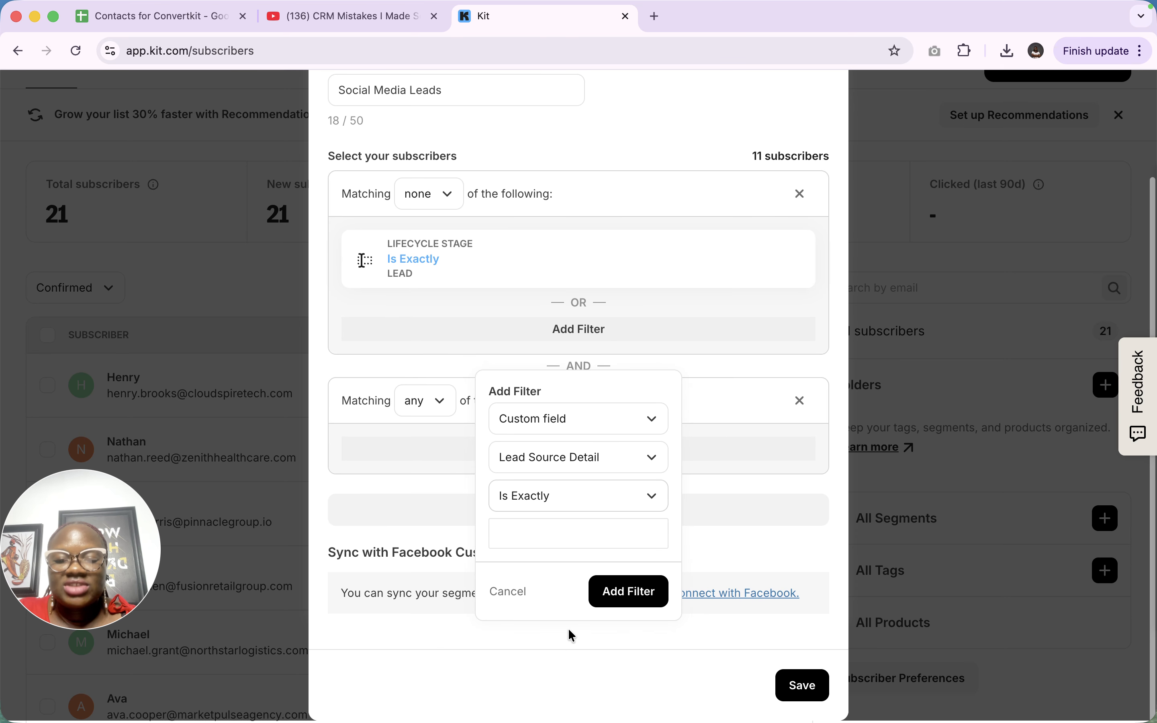
click(563, 540)
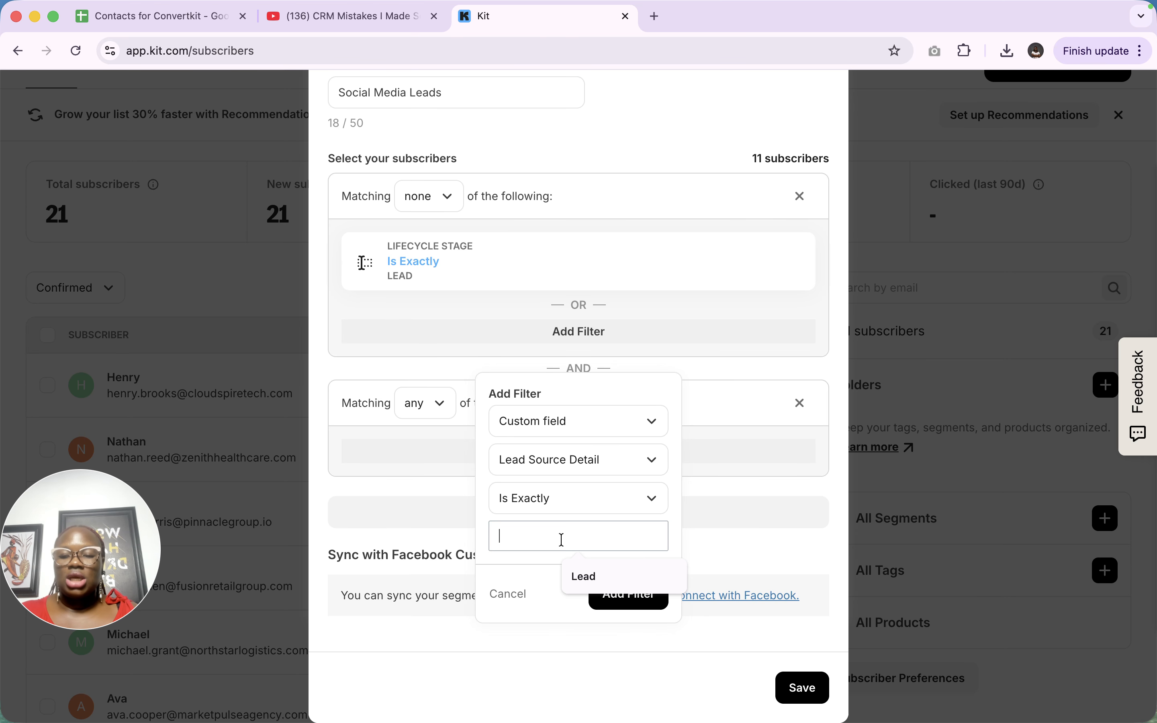
text(Youtube)
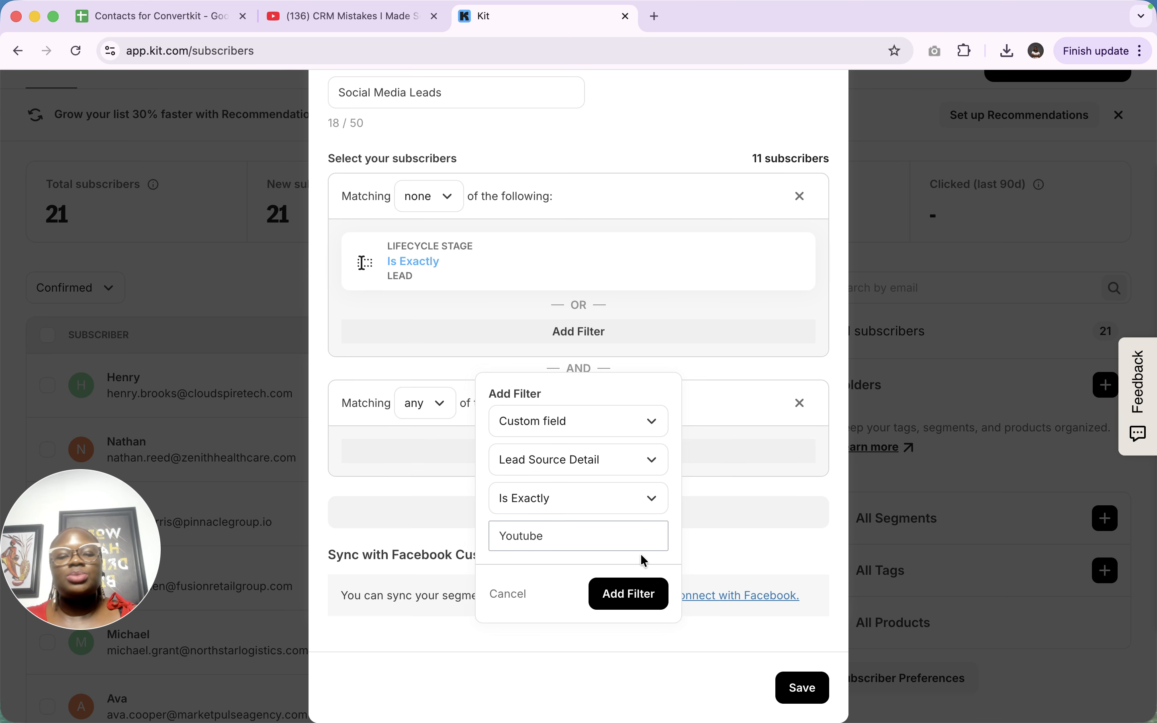
click(629, 593)
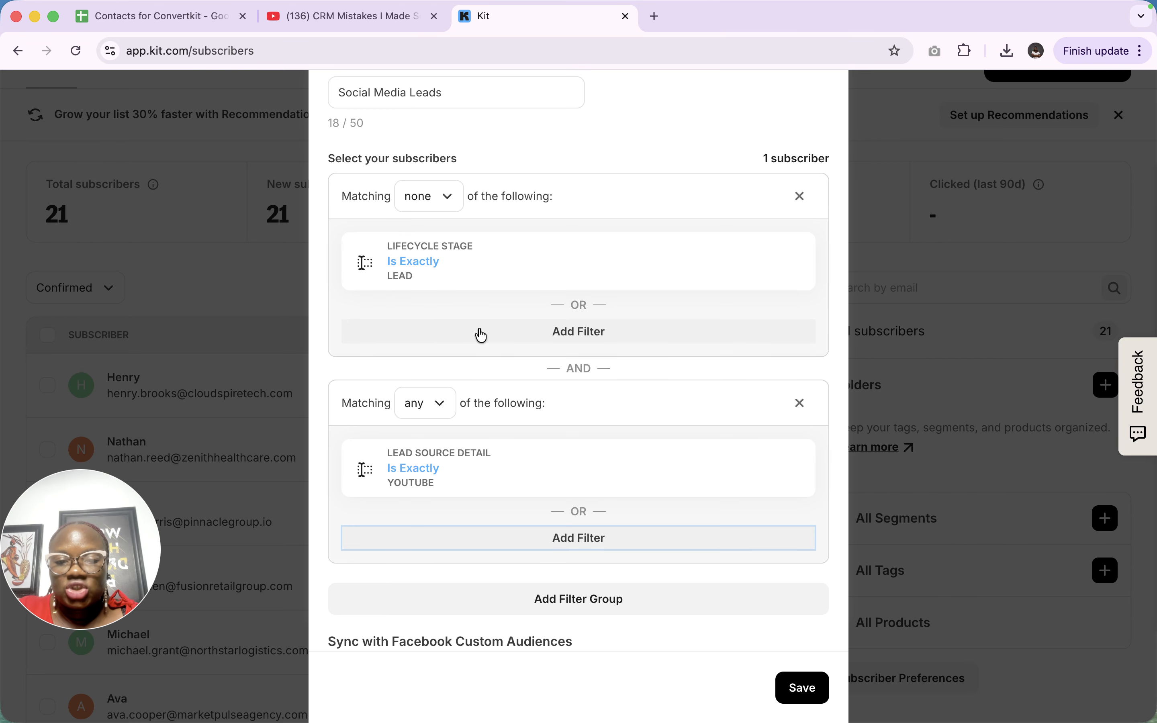
- Add an Email Address Contains '.com' filter
click(577, 335)
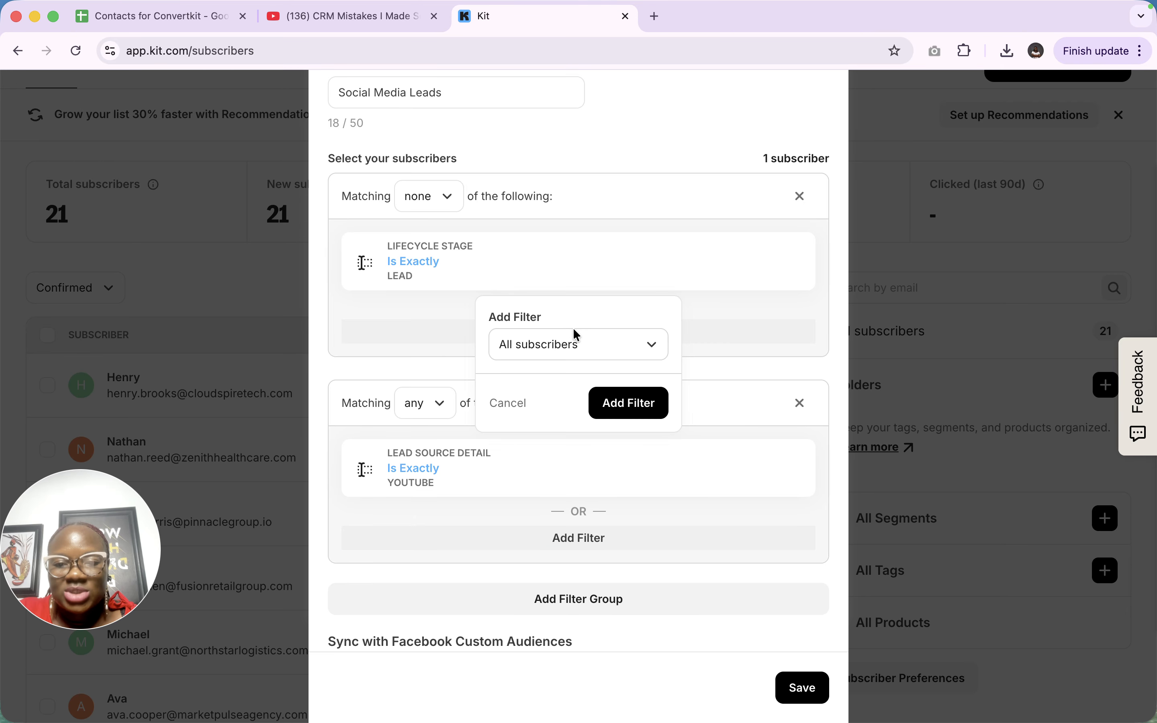
click(544, 338)
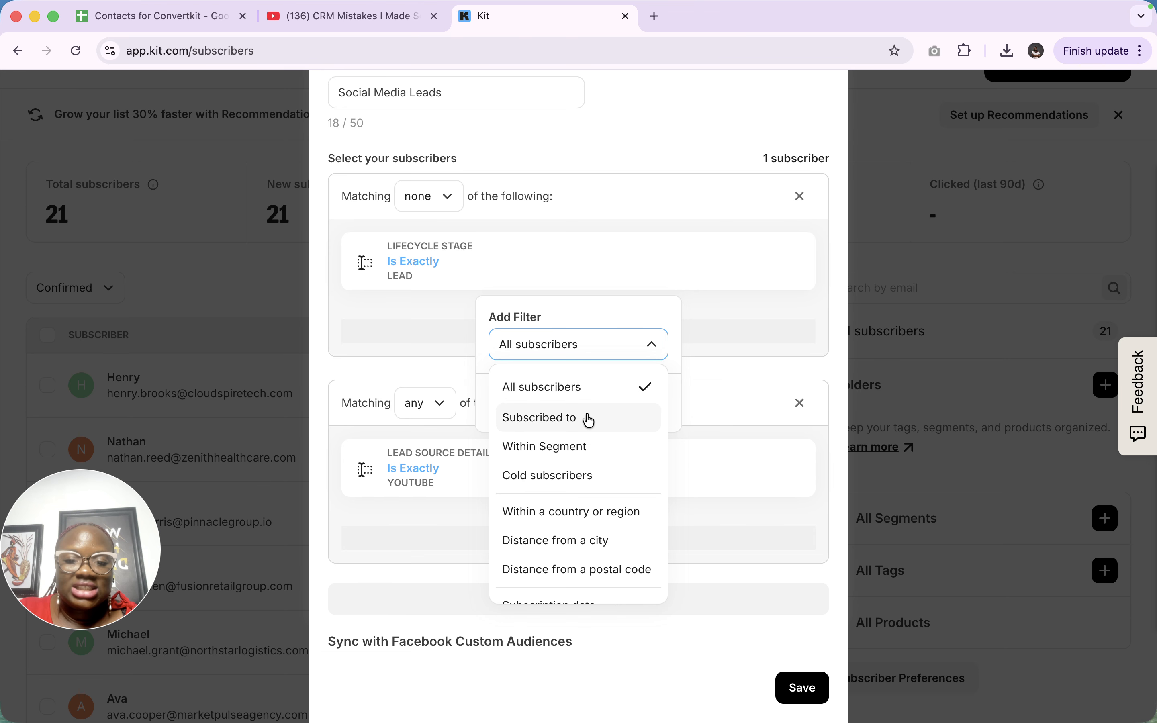
scroll(589, 419, down, 3)
click(544, 553)
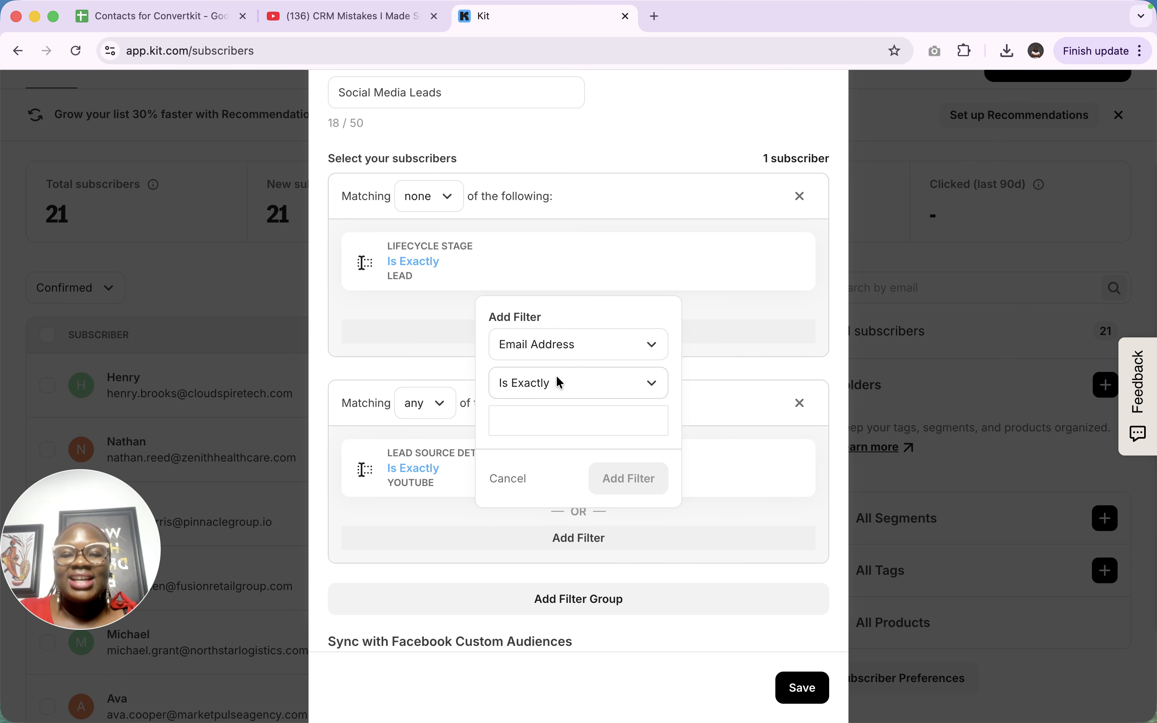
click(577, 390)
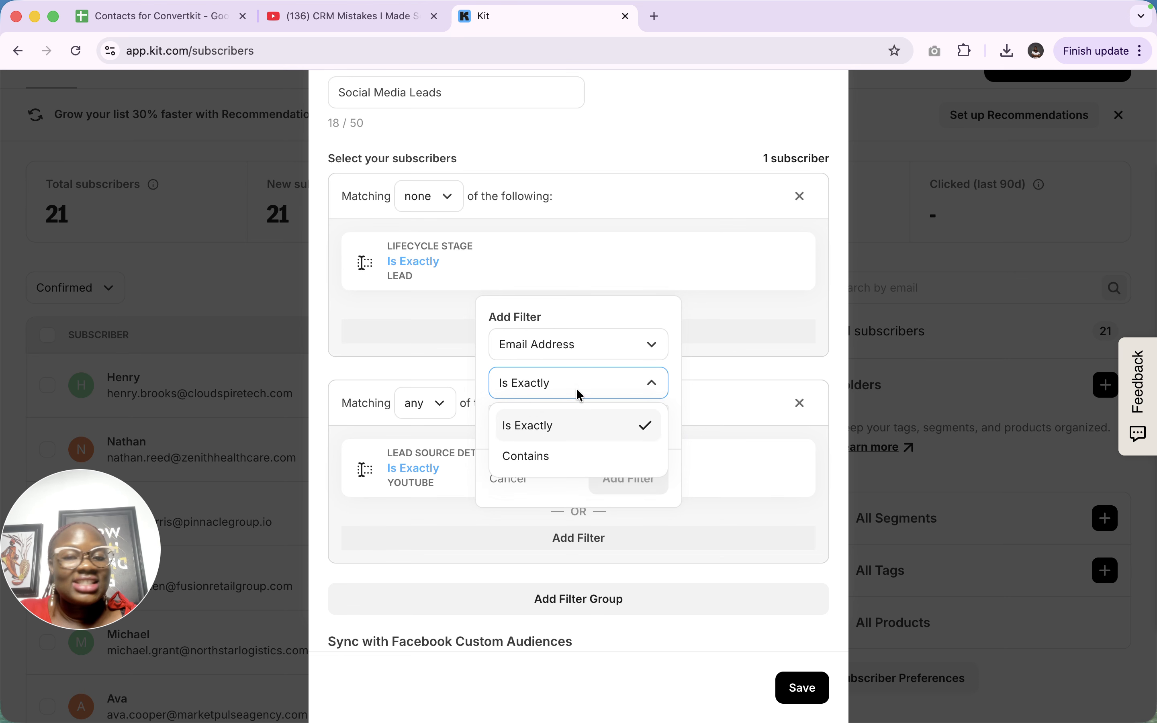
click(574, 456)
click(585, 425)
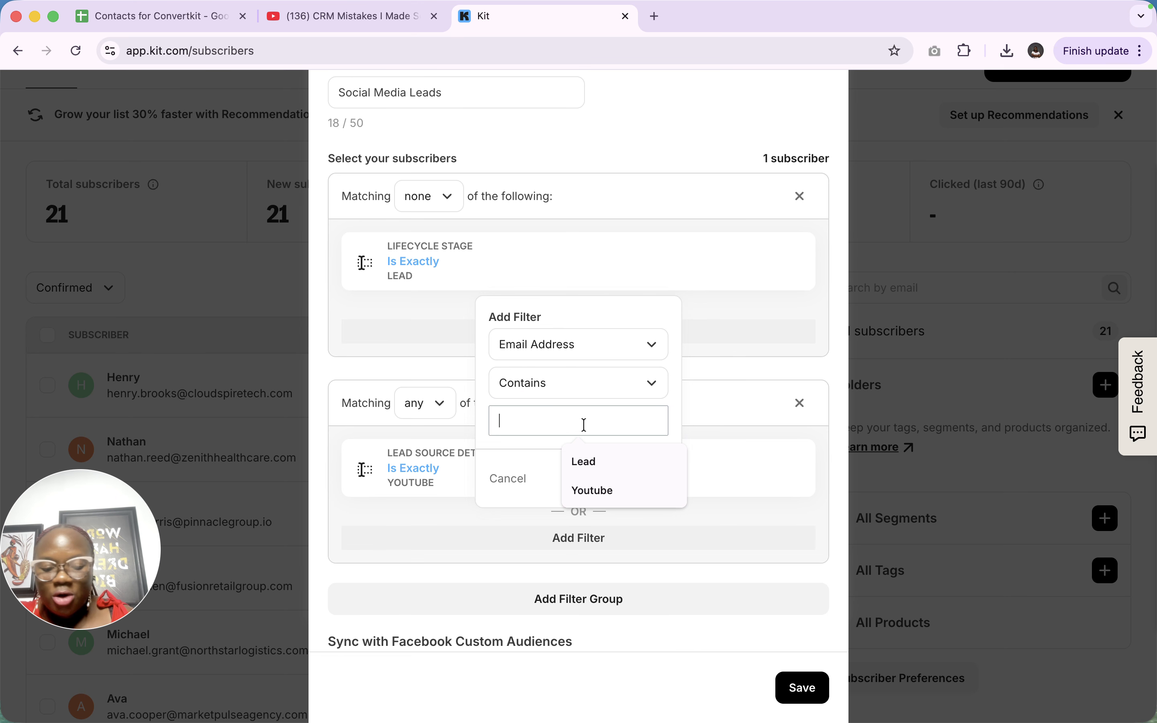
text(.com)
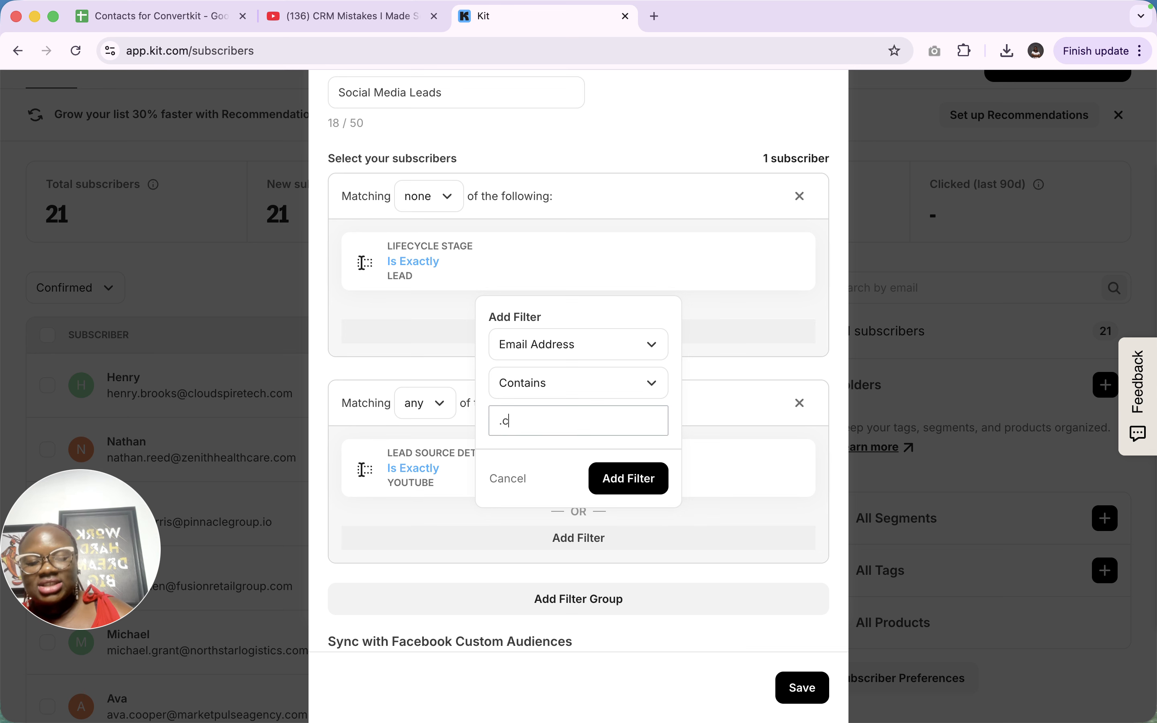
click(628, 477)
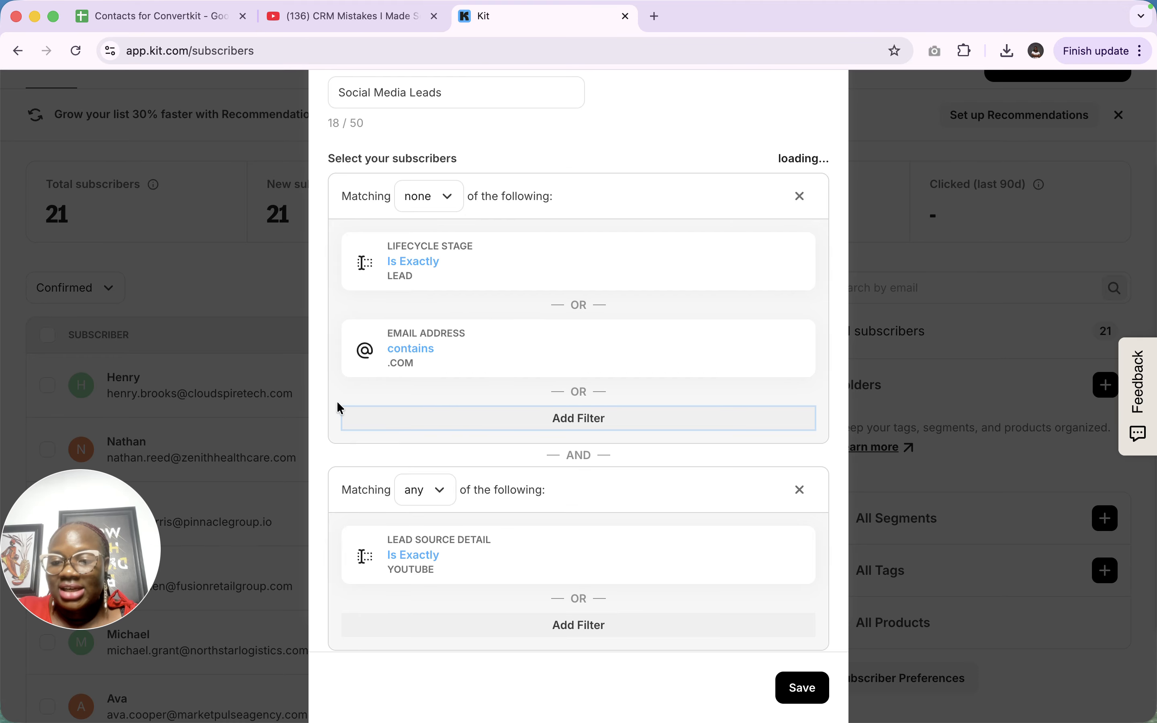
- Start another first-group filter, try Country/region European Union, then clear it
click(577, 425)
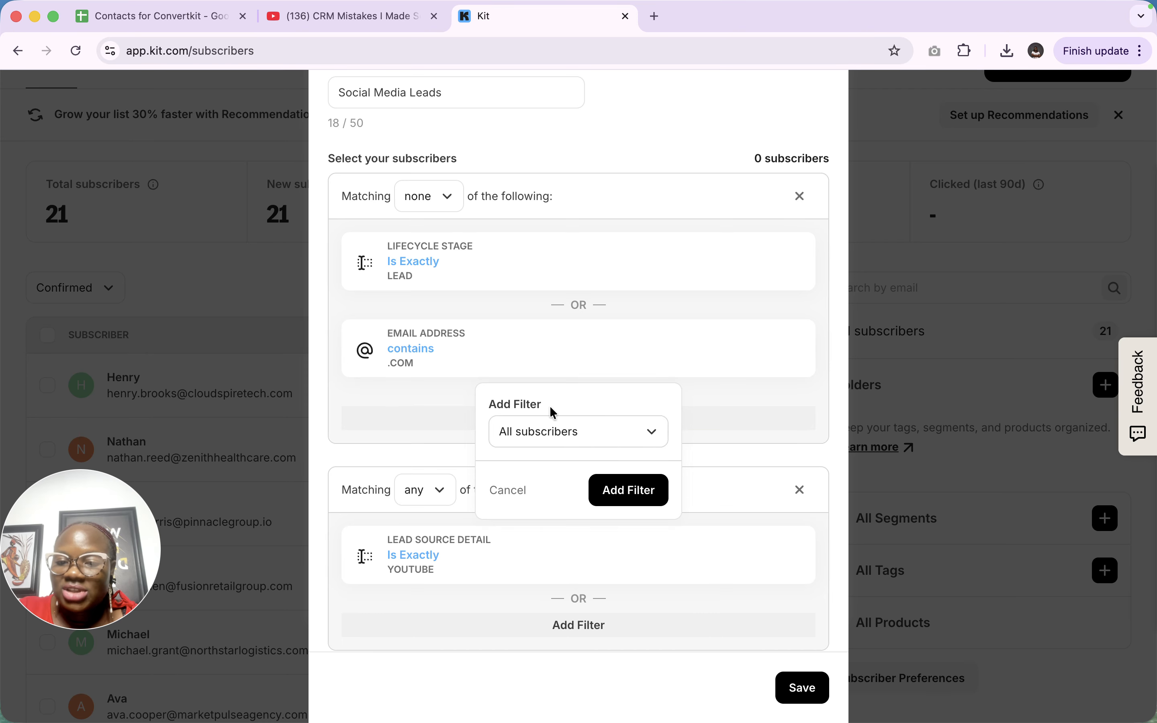
click(573, 443)
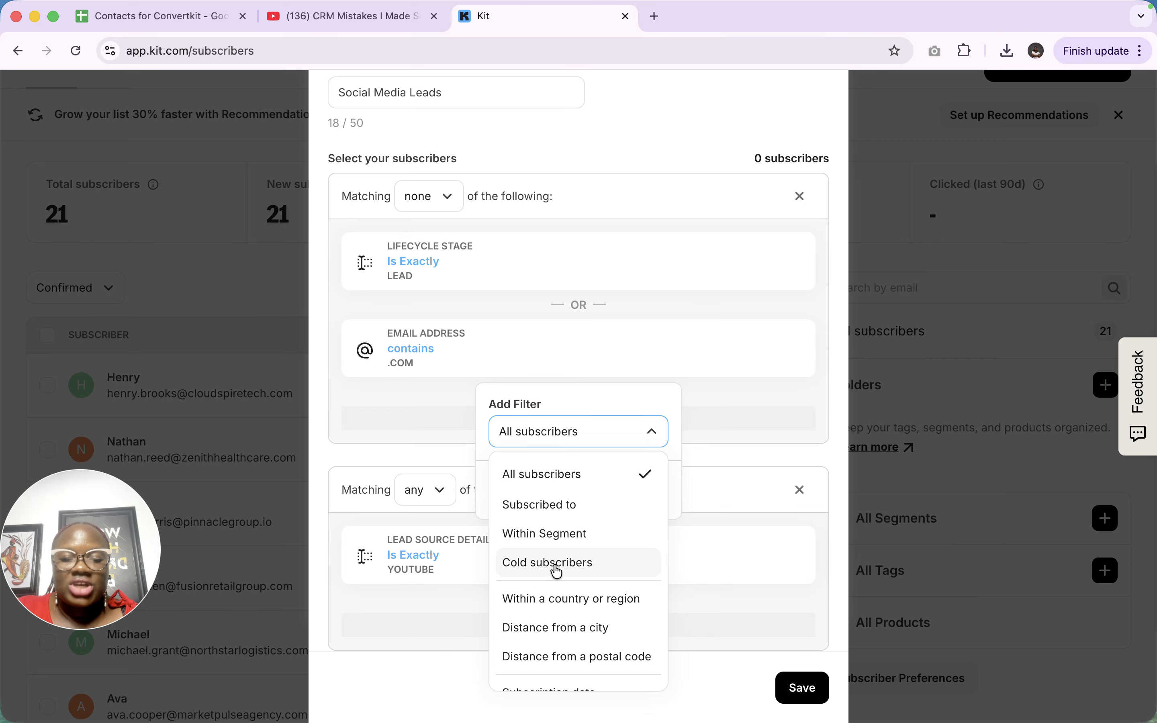
scroll(555, 562, down, 3)
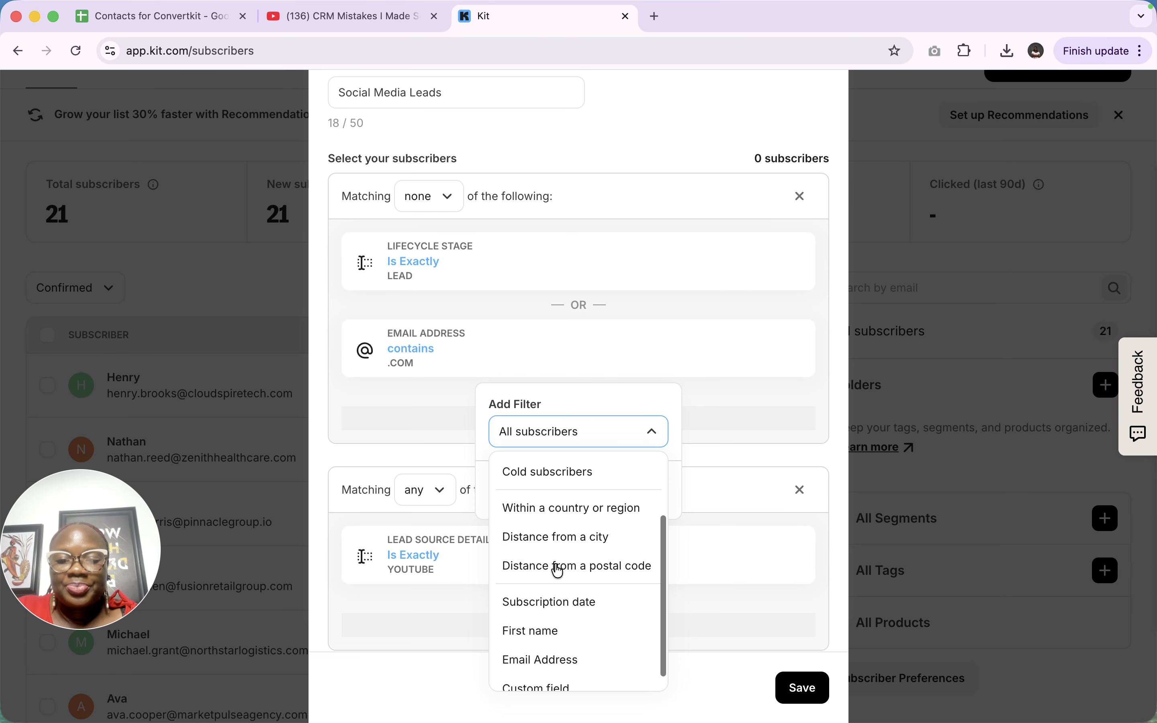
click(569, 512)
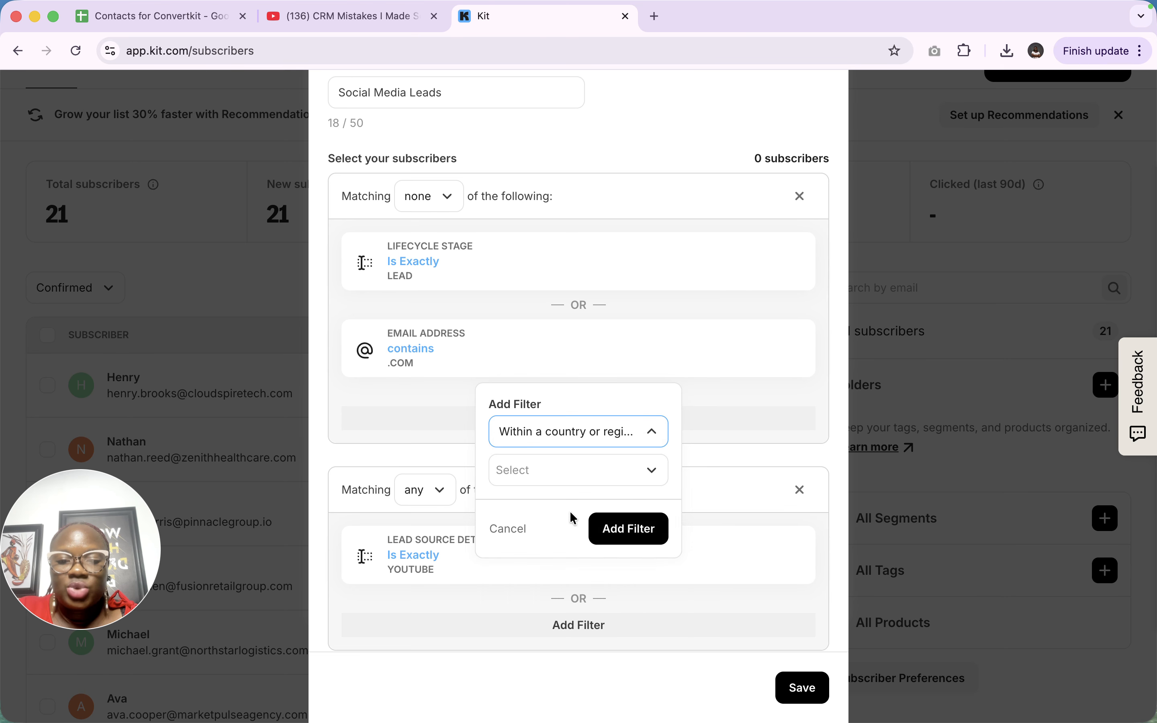
click(582, 484)
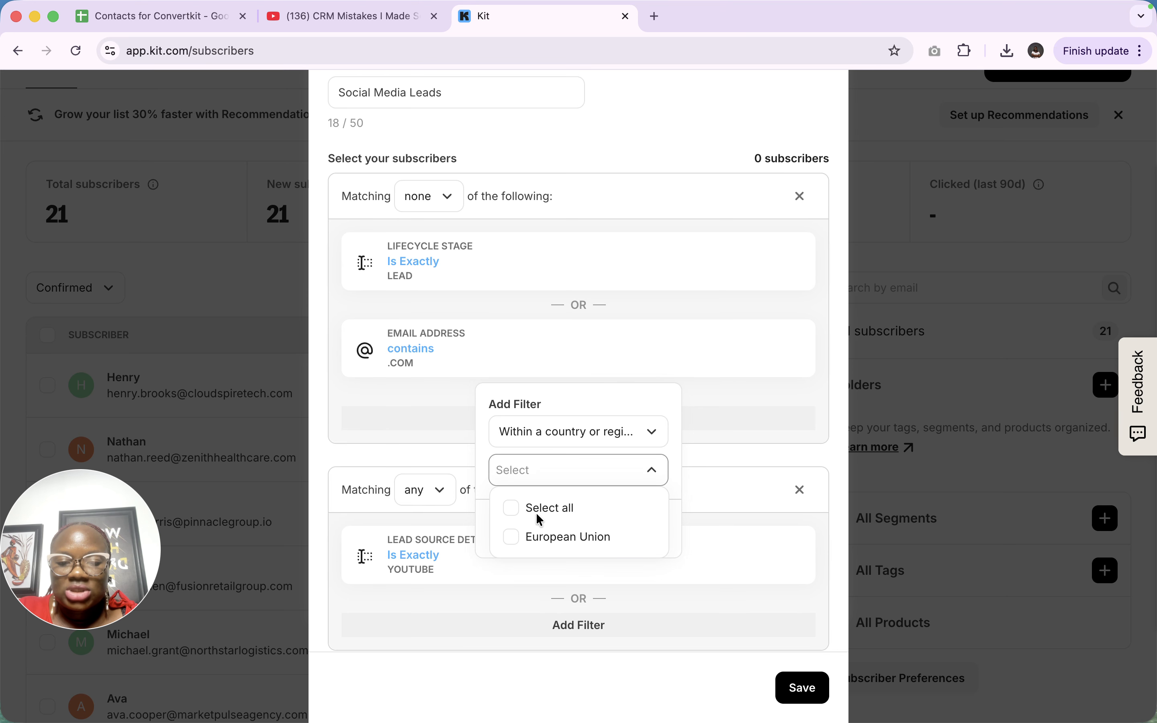
scroll(550, 533, down, 3)
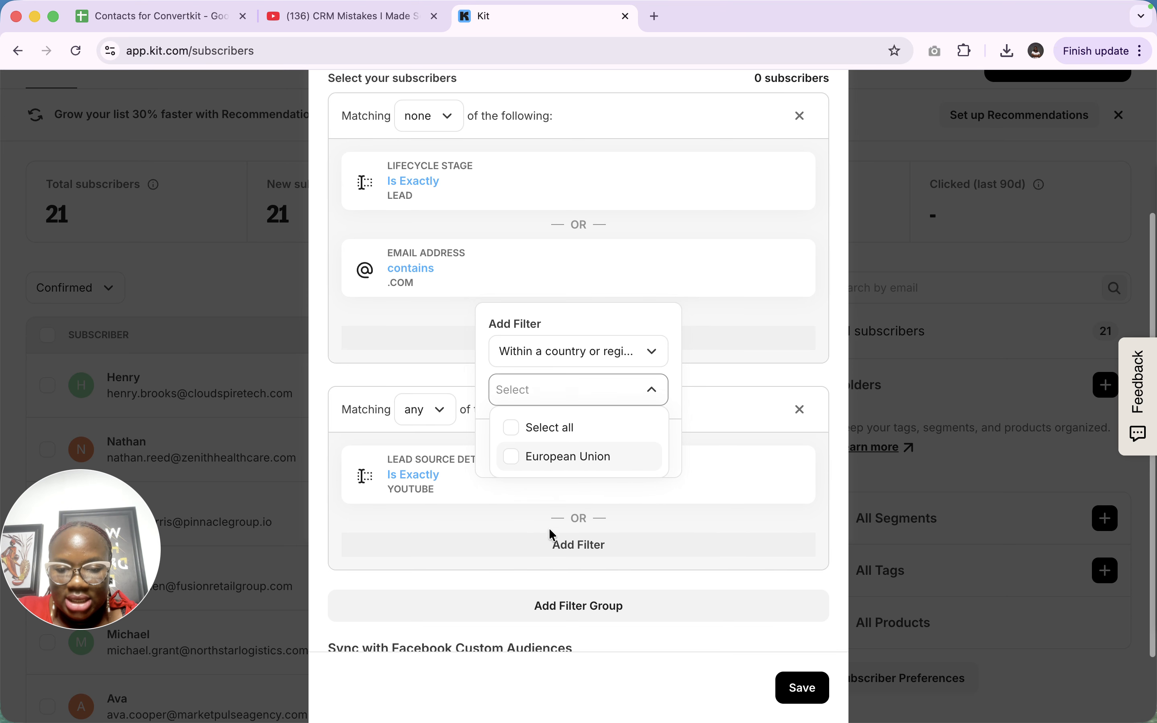
click(510, 429)
click(508, 452)
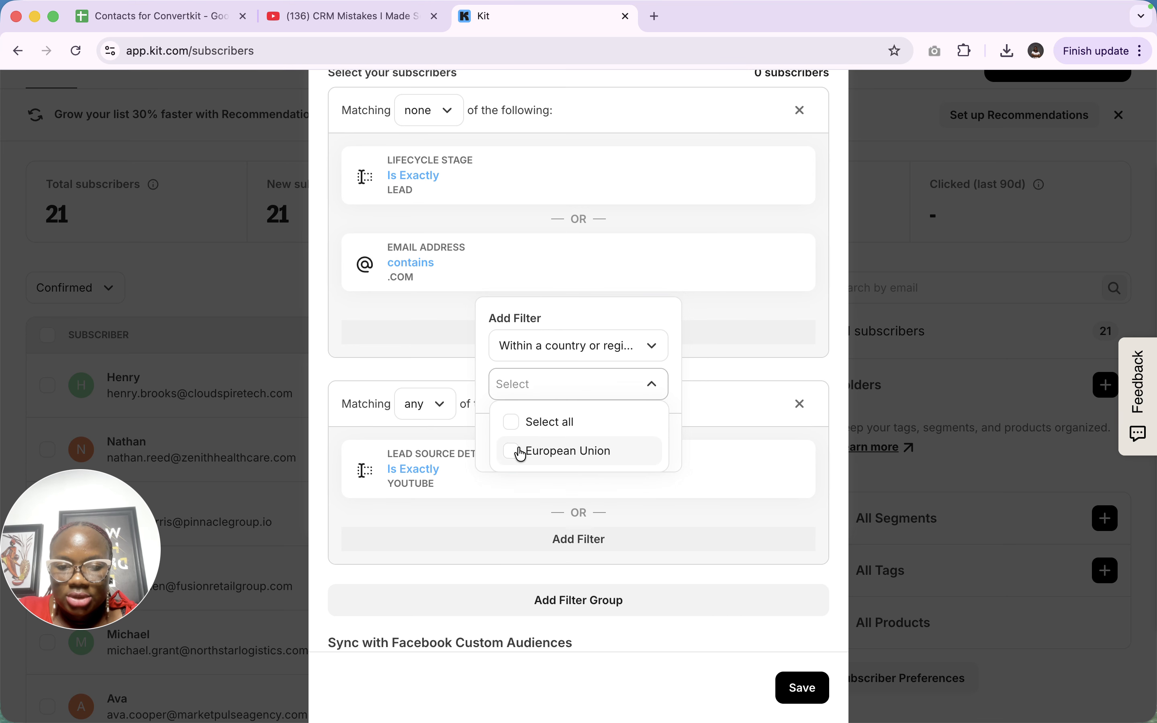
- Switch the filter to Subscription date before April 22, 2026
click(628, 352)
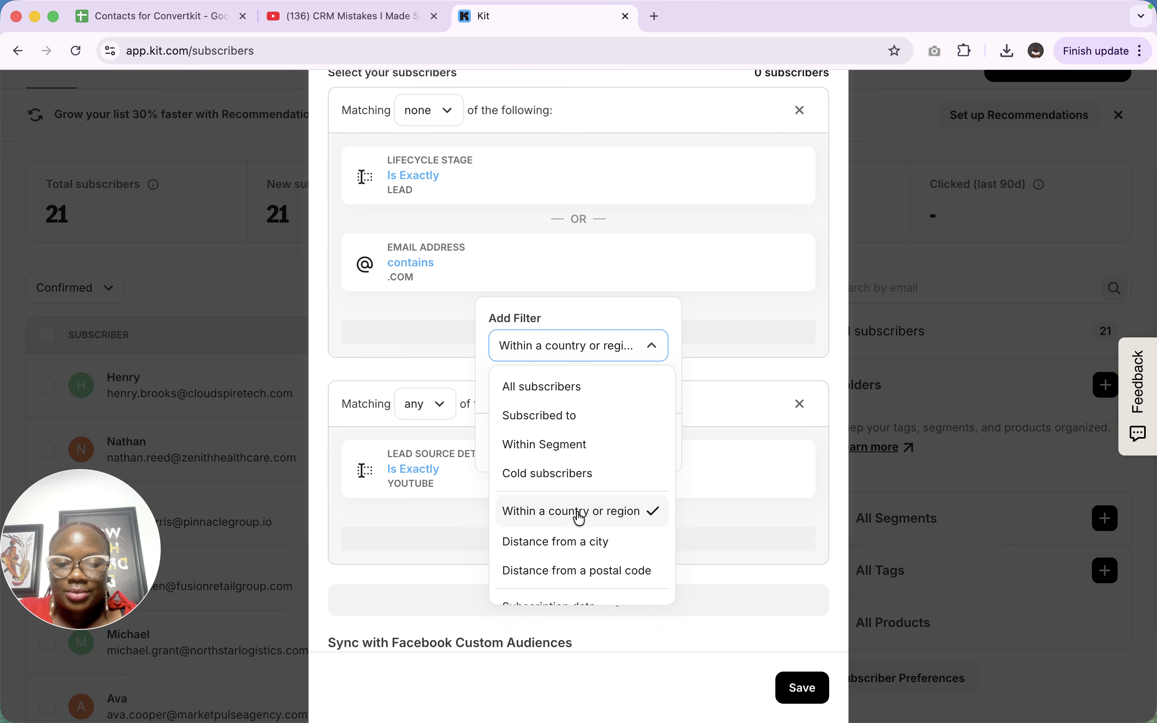
scroll(576, 517, down, 5)
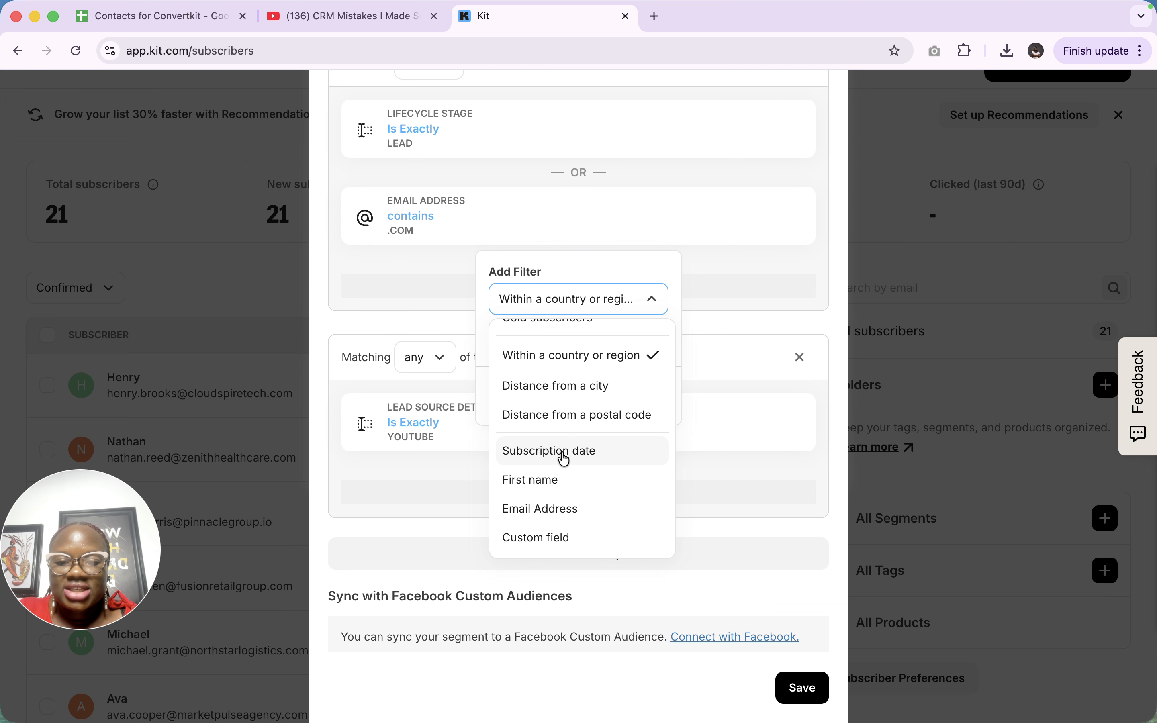
click(563, 454)
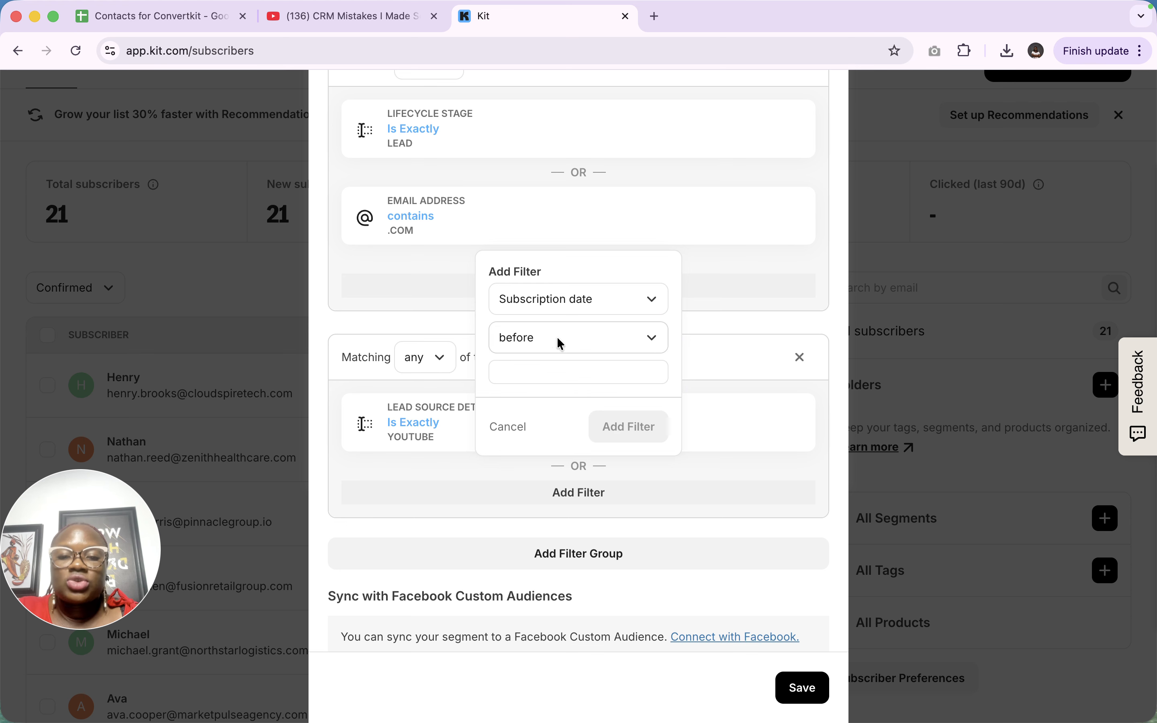
click(547, 376)
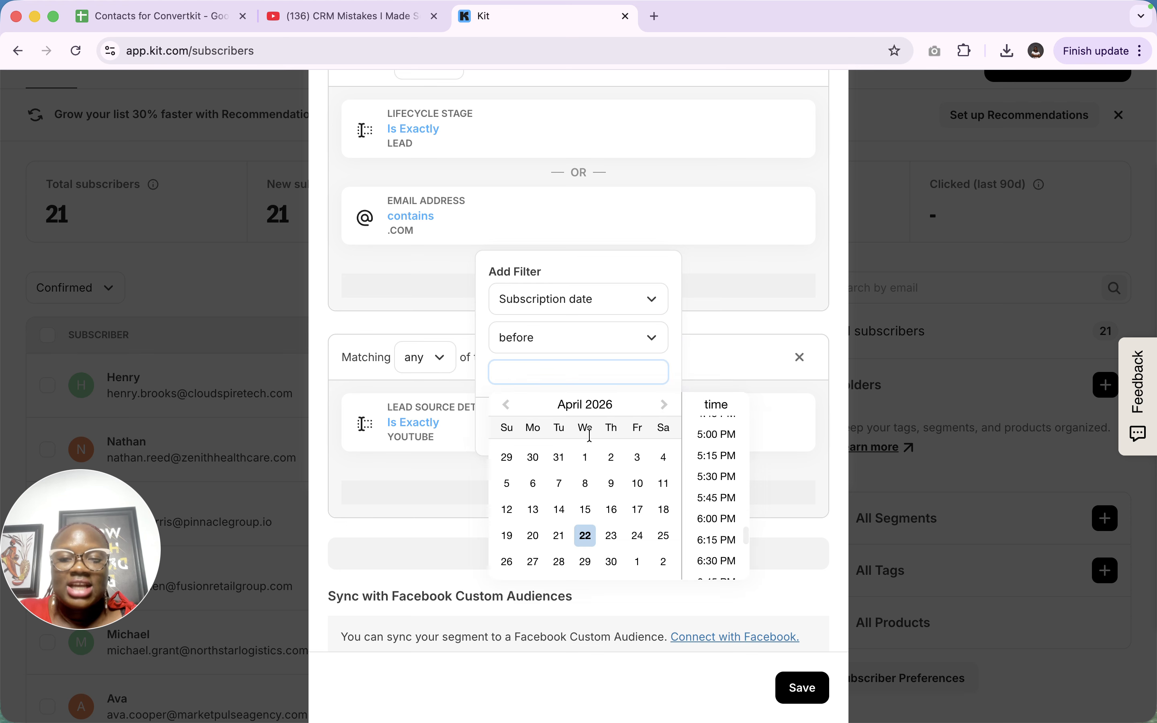
click(585, 536)
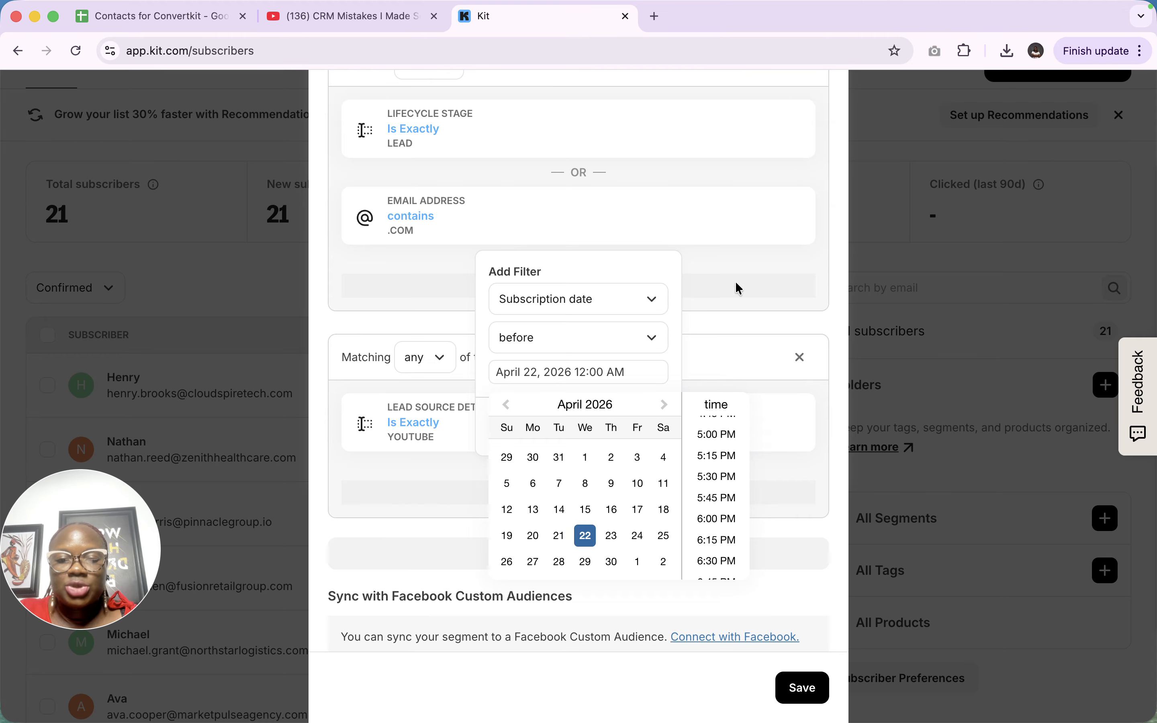
click(619, 314)
click(619, 314)
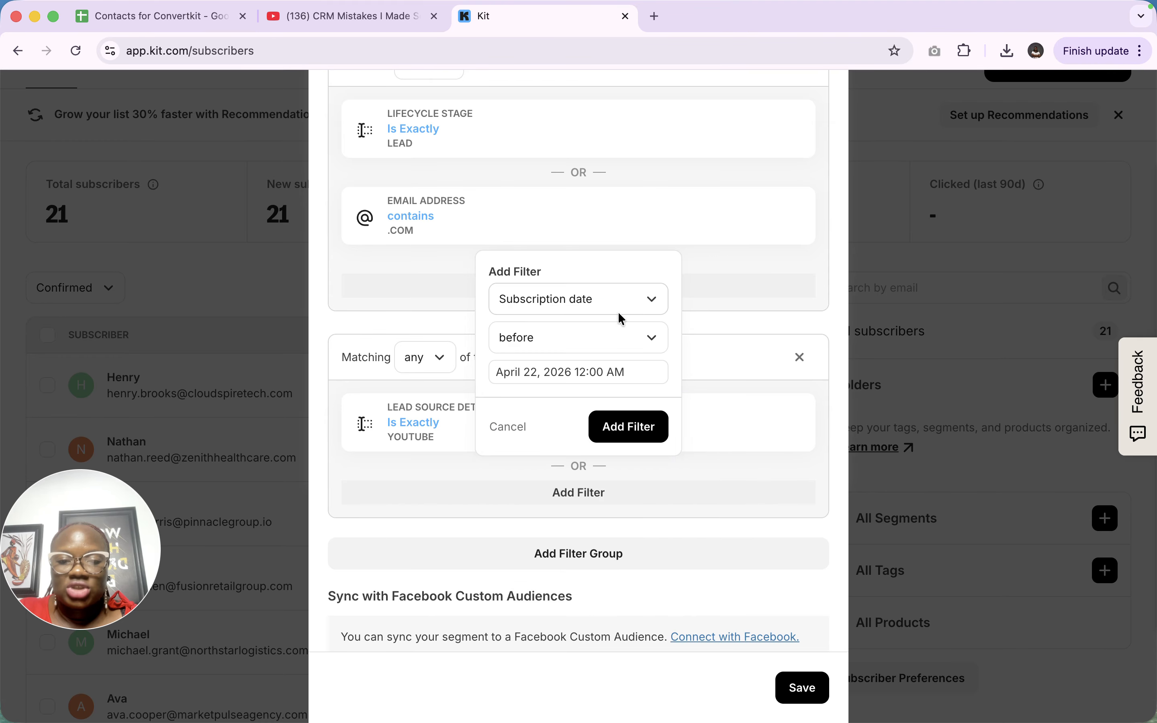
- Add the Subscription date before April 22 filter to the first group
click(645, 425)
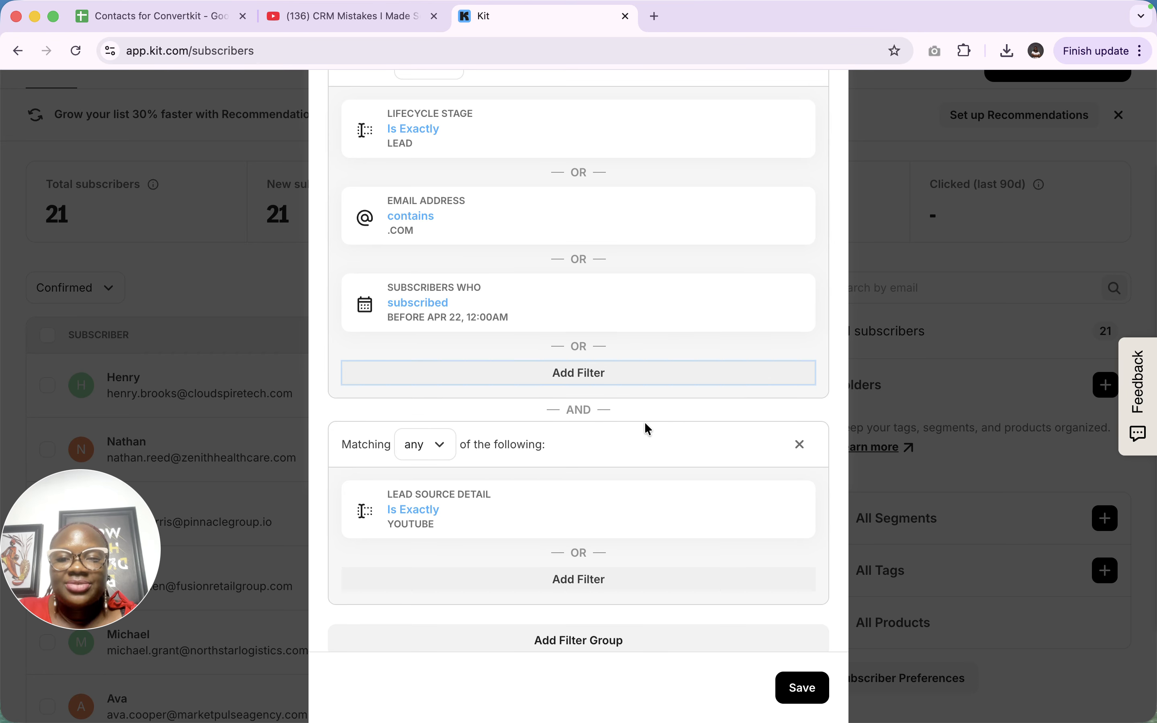
scroll(633, 227, up, 3)
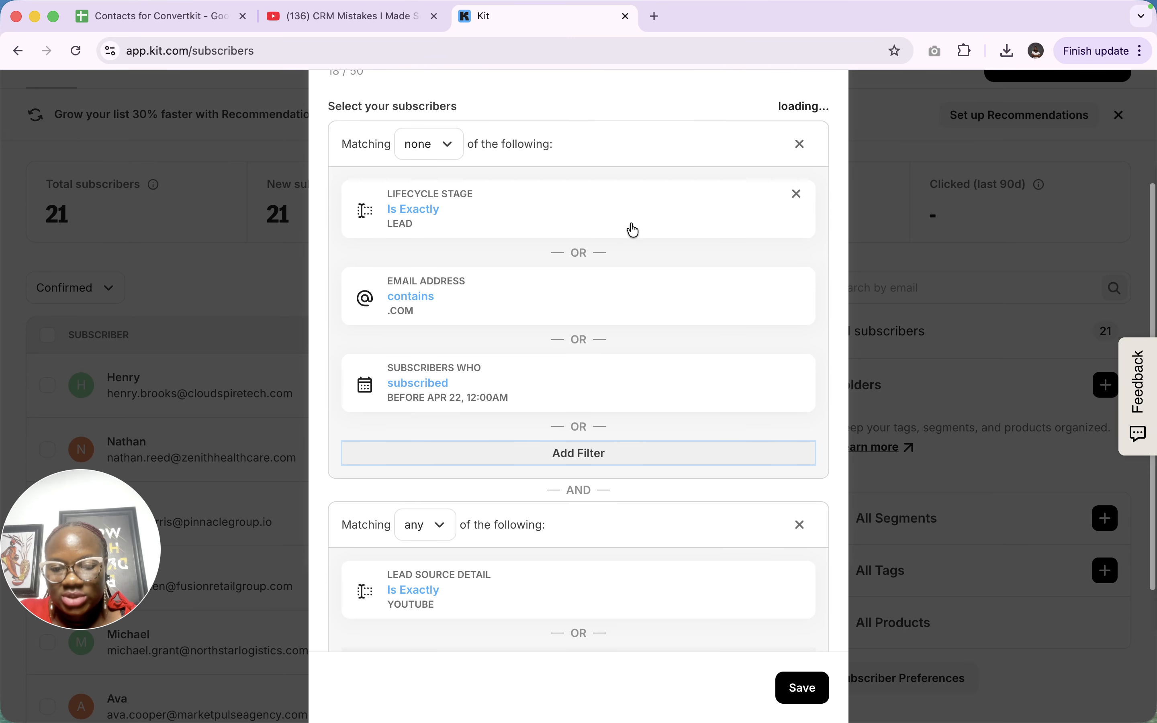
scroll(572, 572, down, 5)
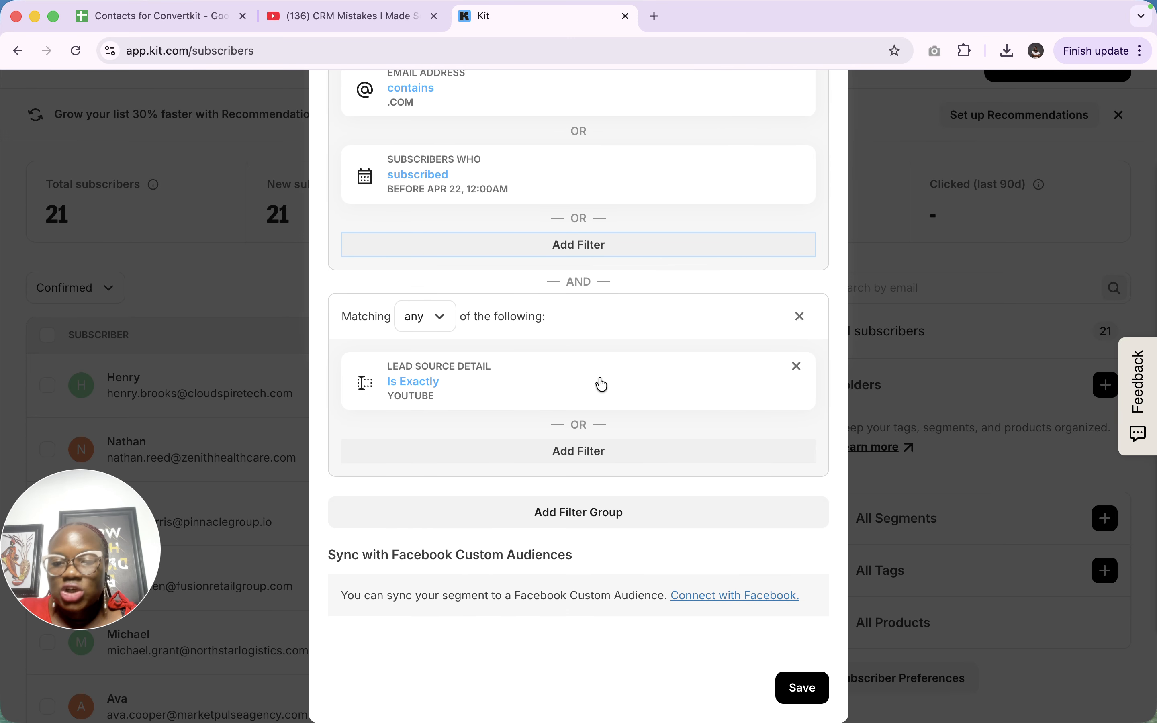
- Start a second-group filter, trying First name with the Contains condition
click(573, 452)
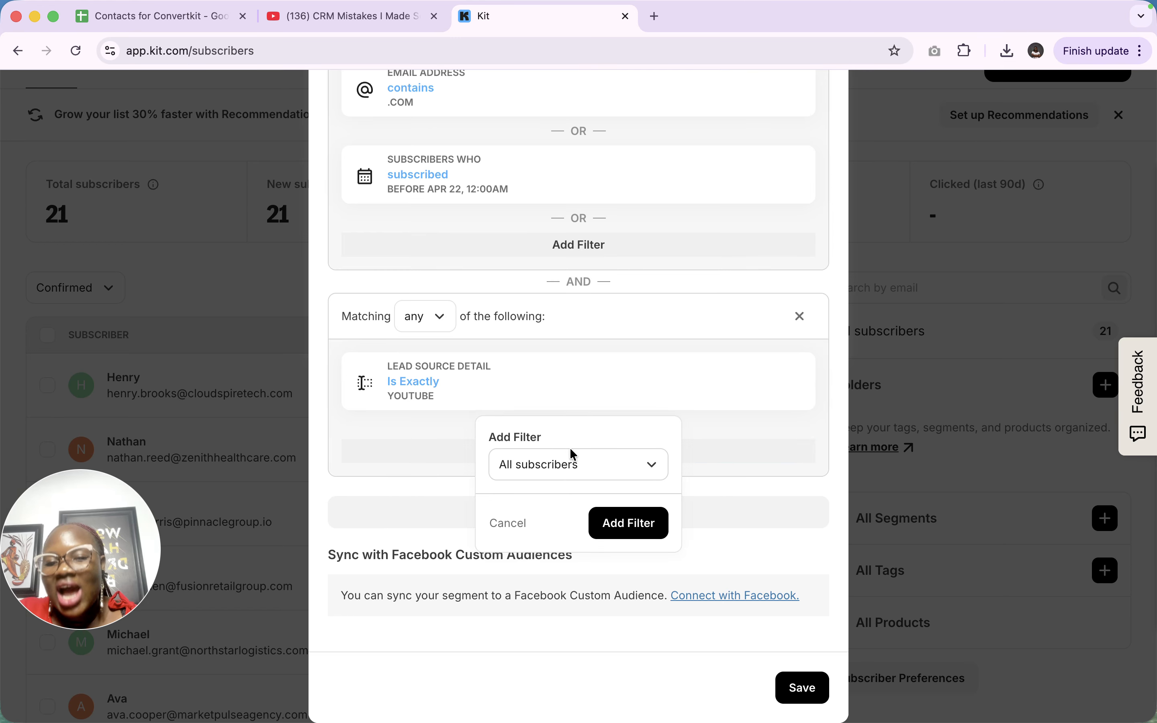
click(584, 473)
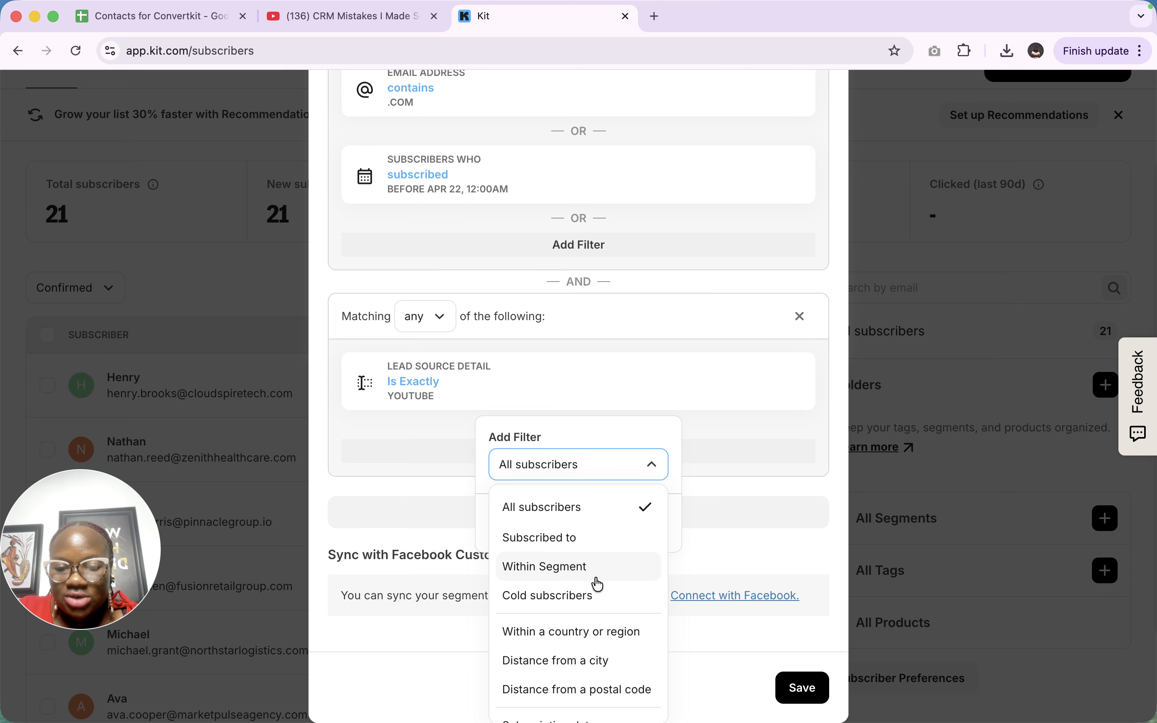
scroll(598, 584, down, 1)
scroll(598, 584, down, 2)
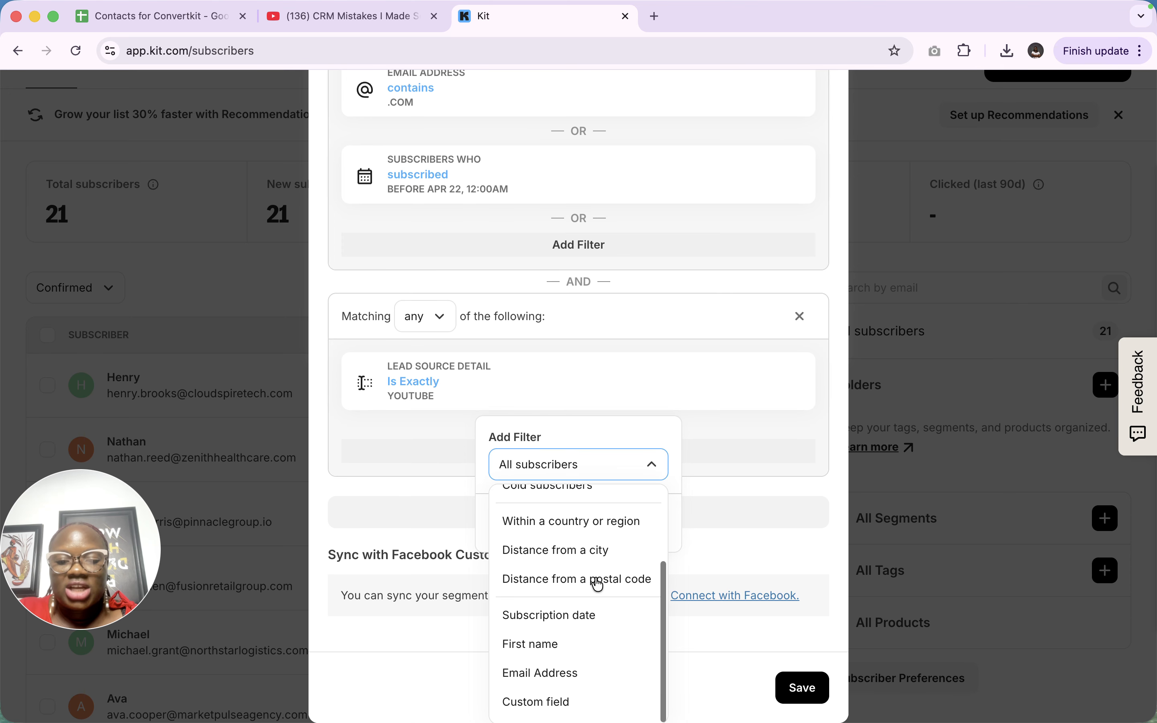
click(540, 641)
click(553, 511)
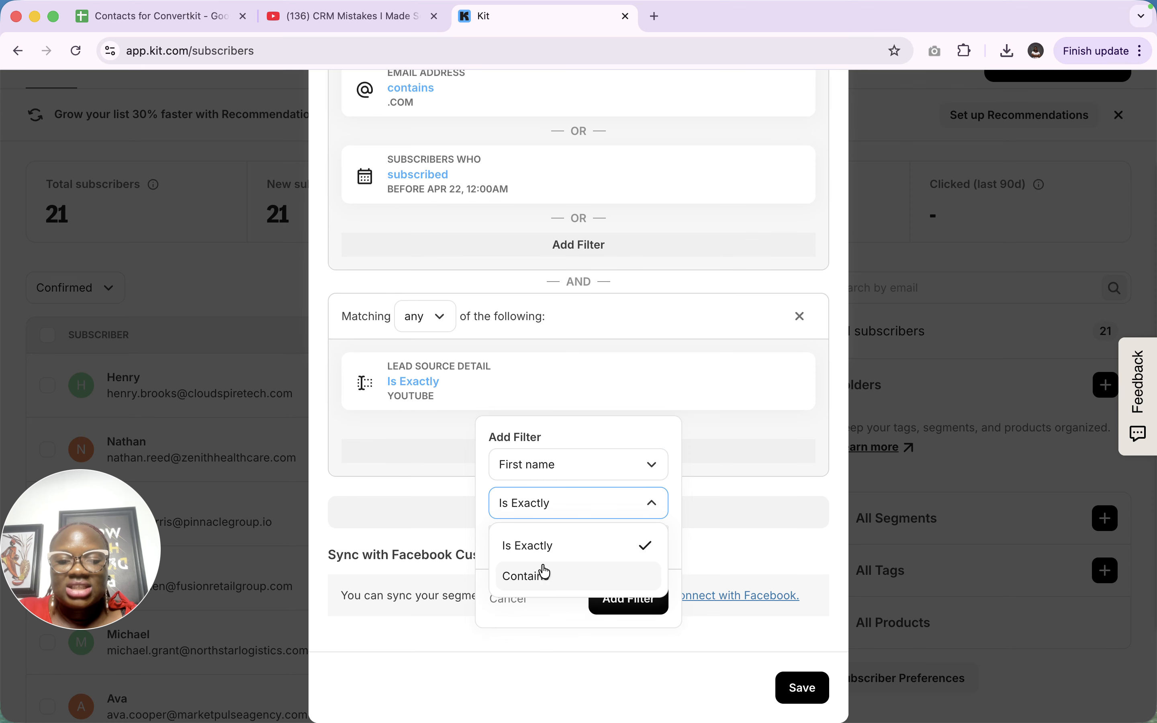
click(553, 578)
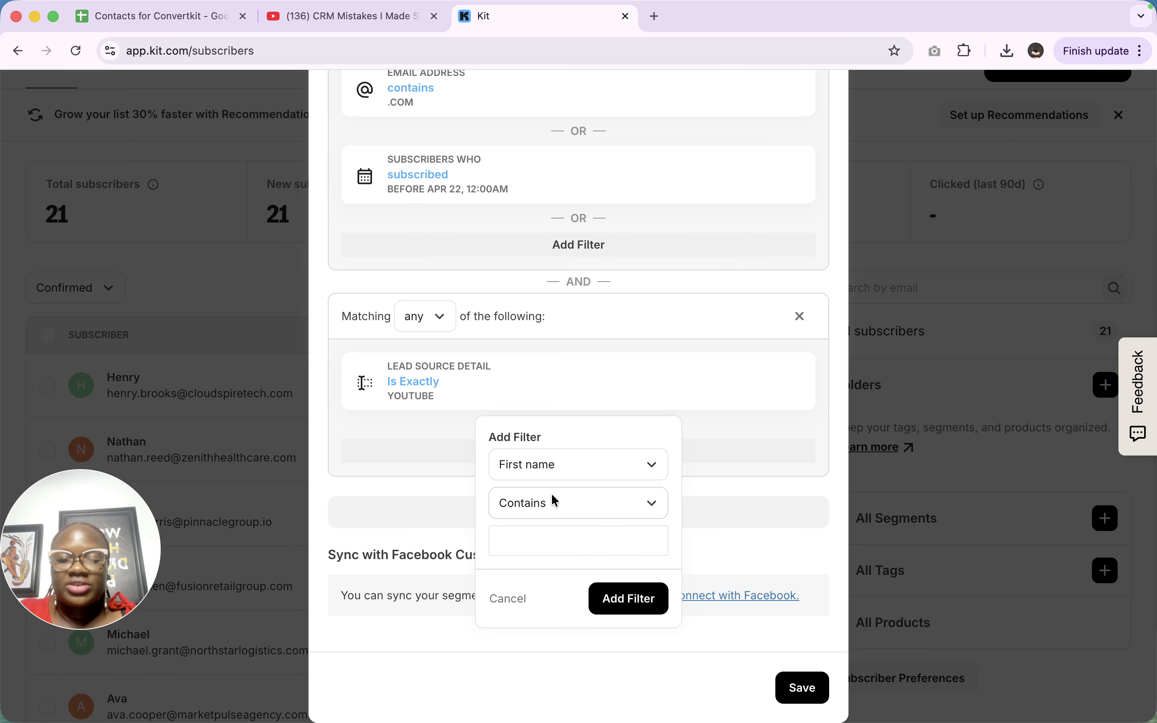
- Change it to the Webinar Attended custom field, Is Exactly 'Yes', and add it
click(554, 476)
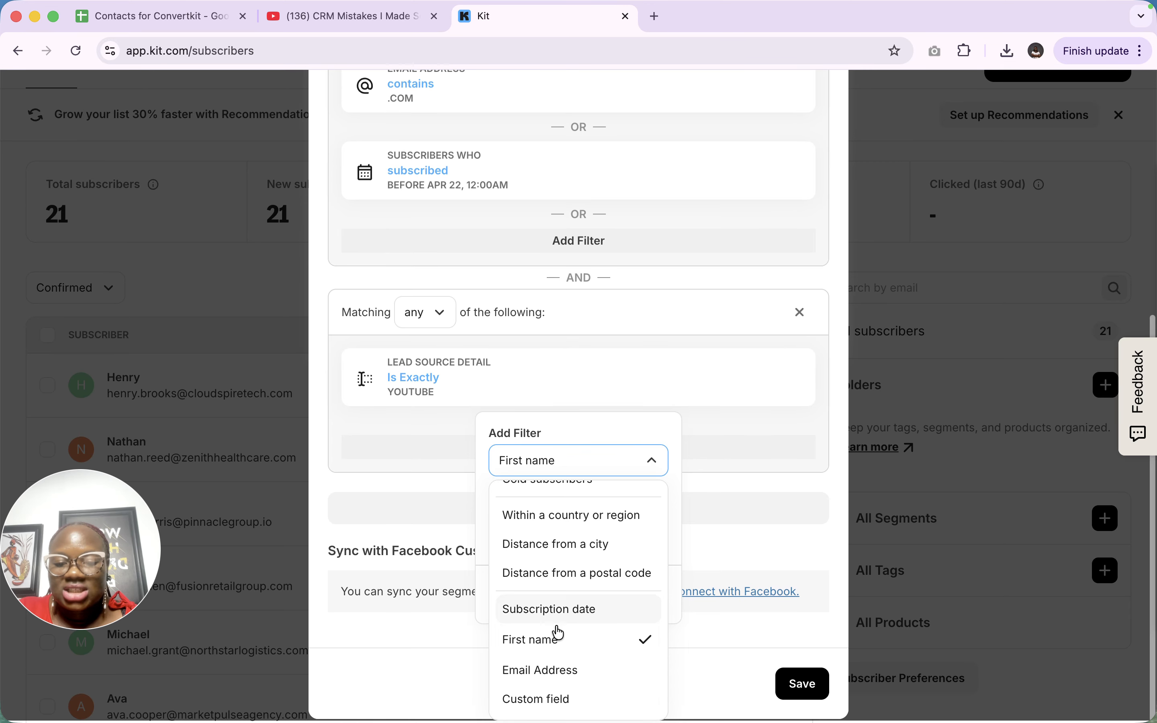
click(549, 699)
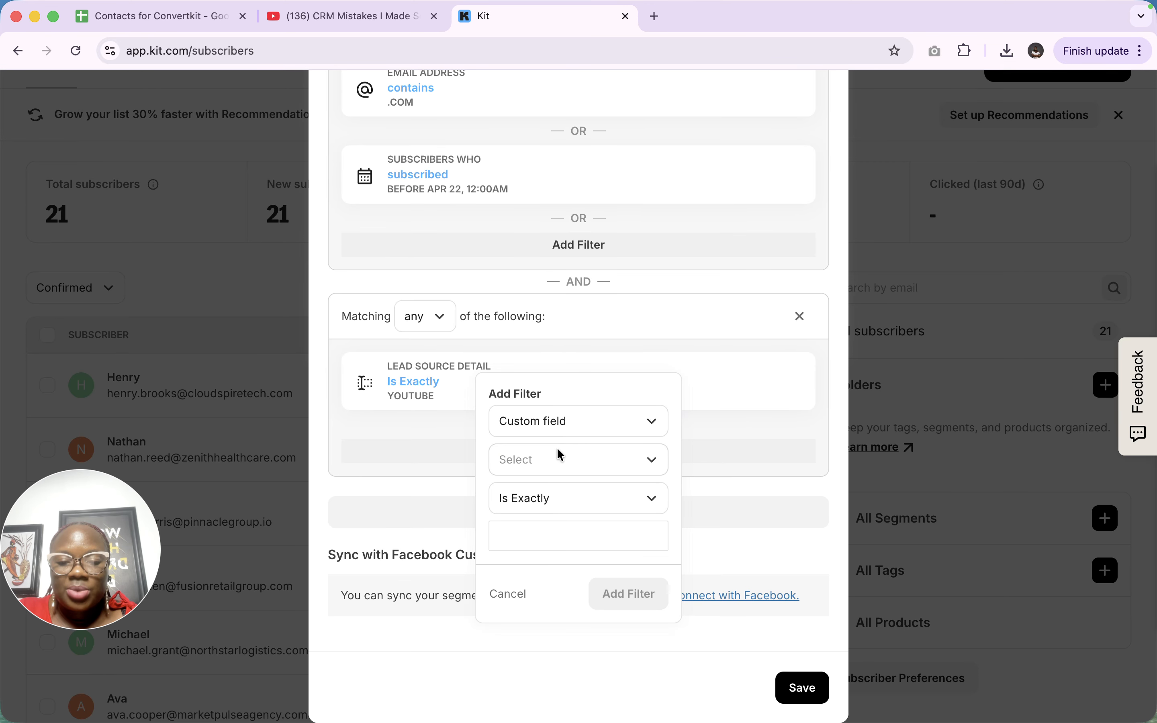
click(555, 460)
scroll(528, 584, down, 3)
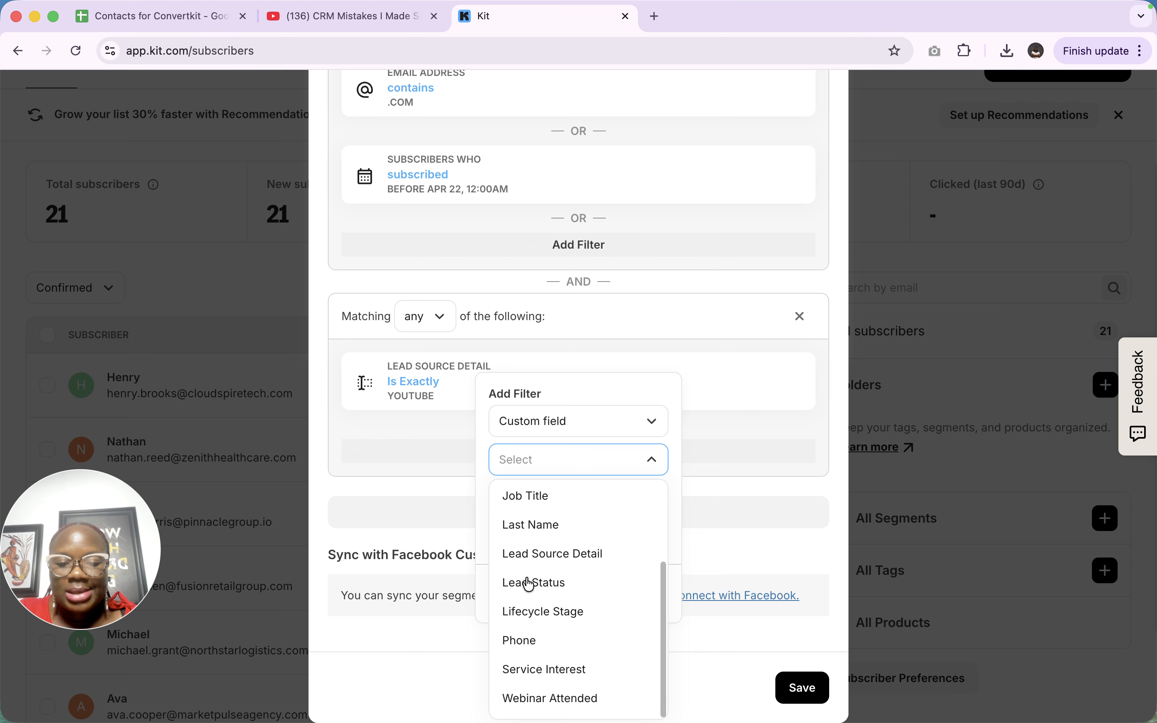
click(562, 708)
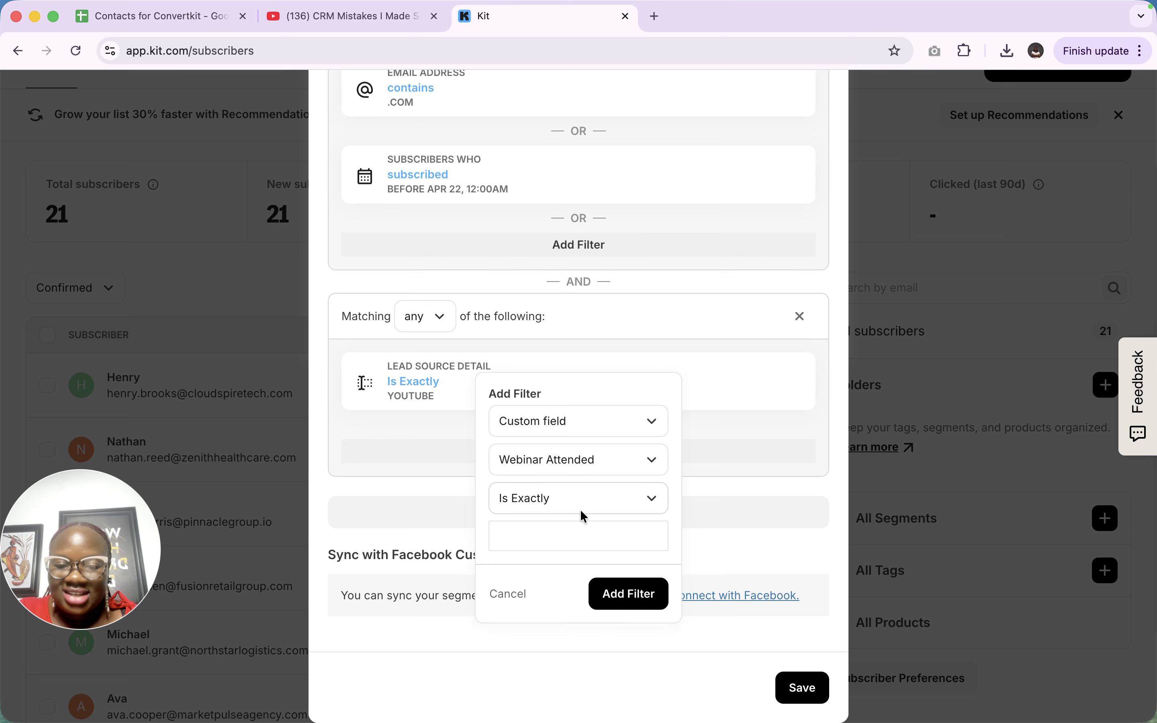
click(565, 544)
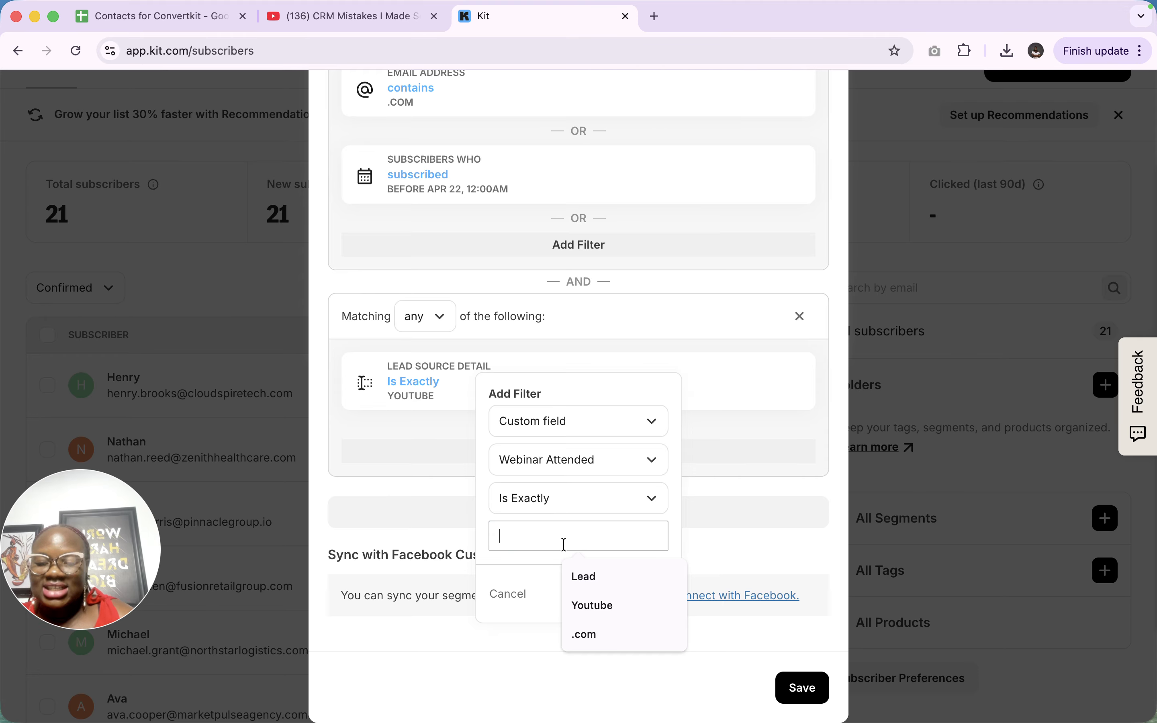
text(Yes)
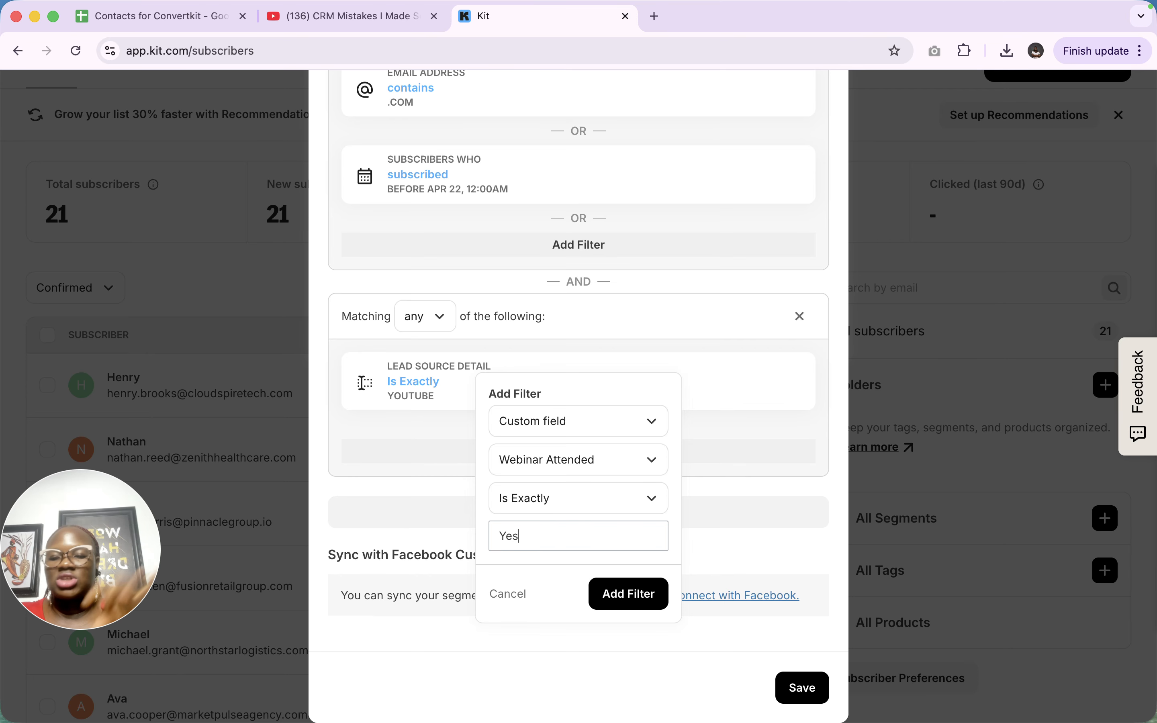
click(625, 599)
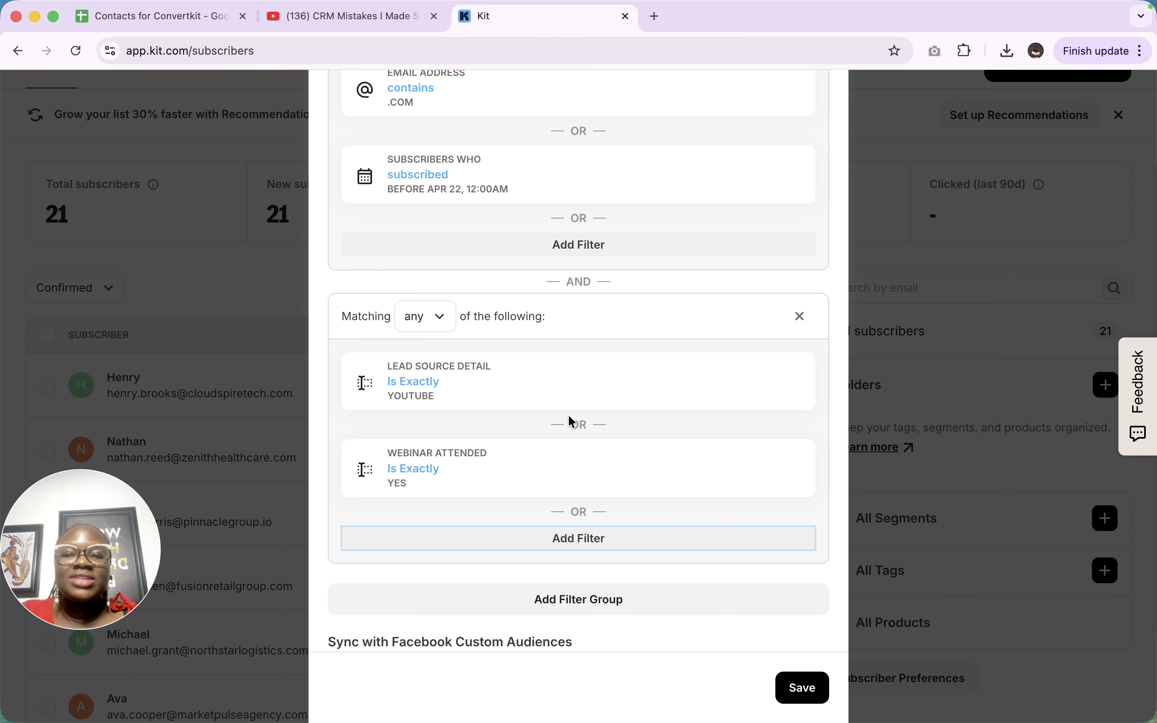
scroll(507, 464, up, 1)
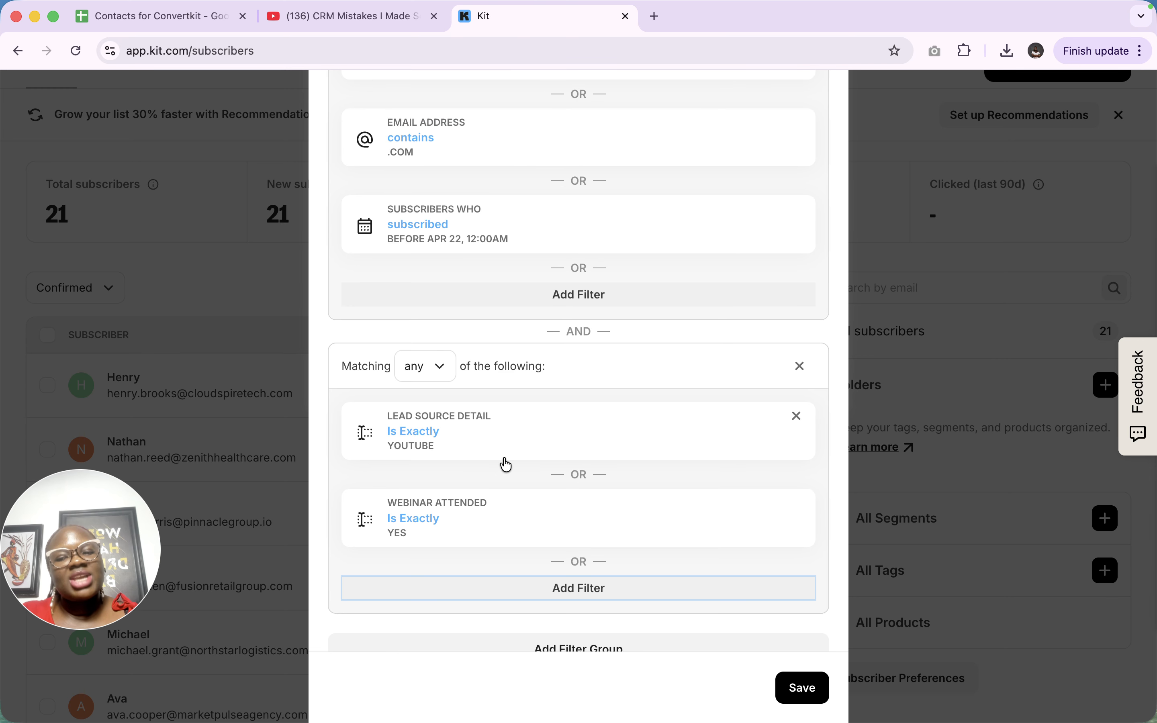
scroll(507, 464, up, 5)
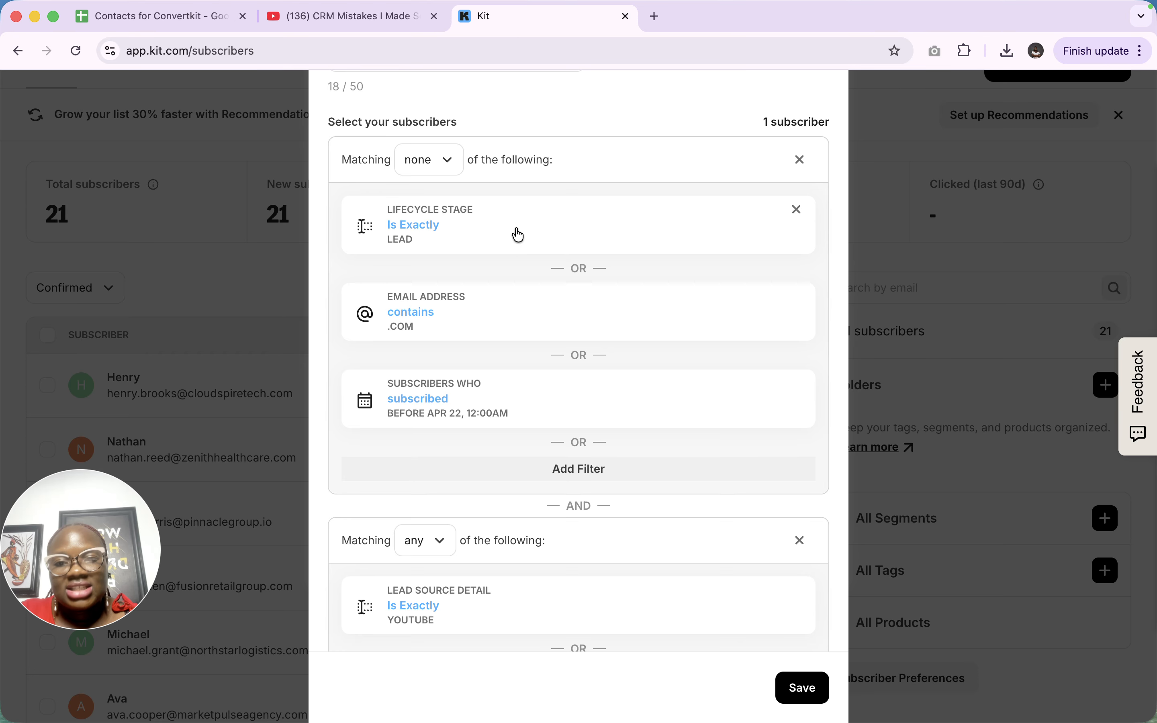
- Review both filter groups, briefly opening the Email Address condition without changes
click(502, 340)
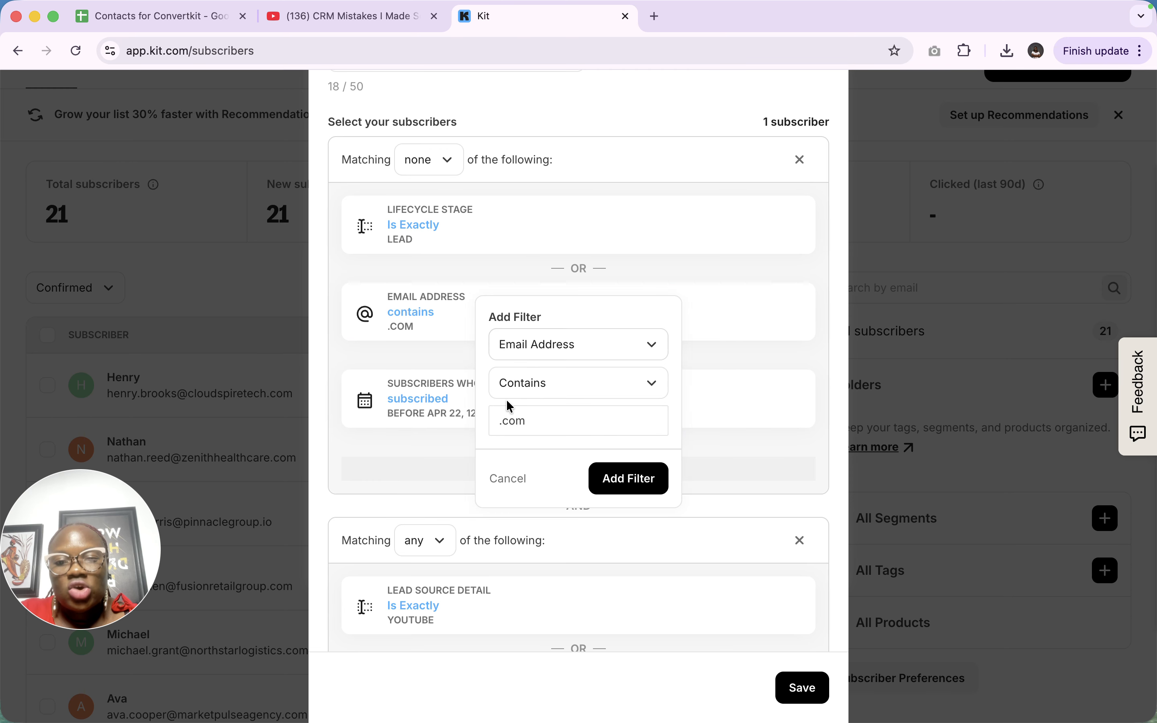
click(417, 454)
scroll(400, 466, down, 2)
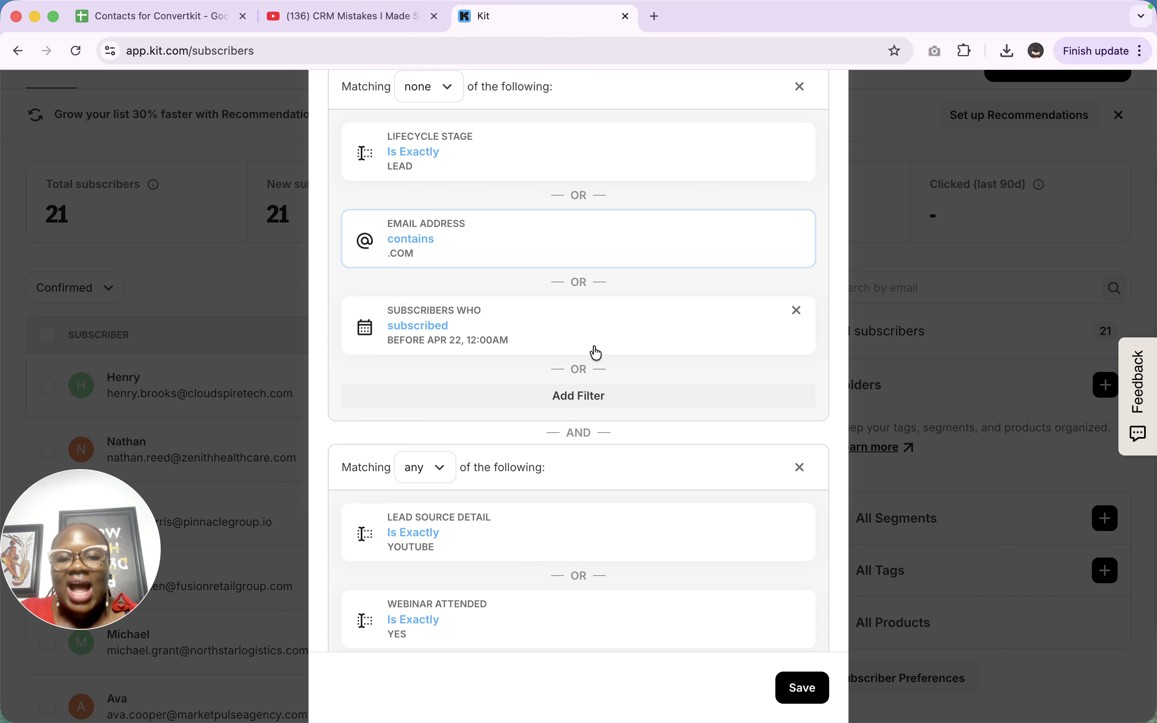
scroll(587, 434, down, 1)
scroll(587, 434, down, 1)
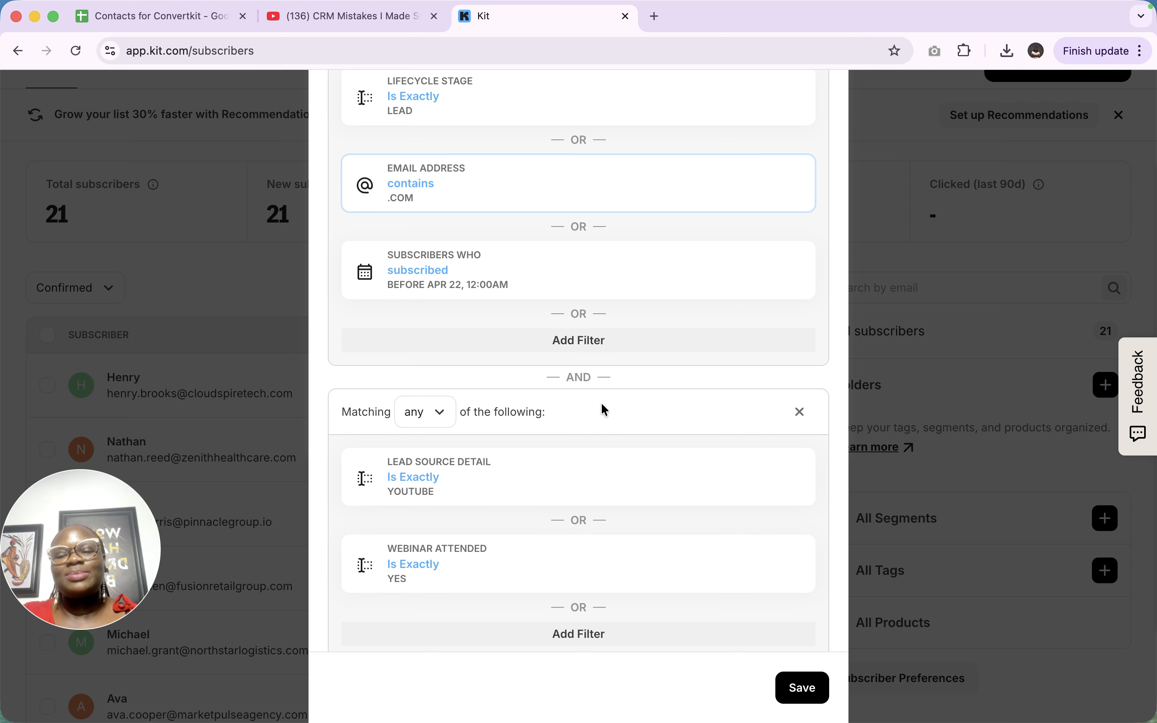
scroll(601, 403, up, 3)
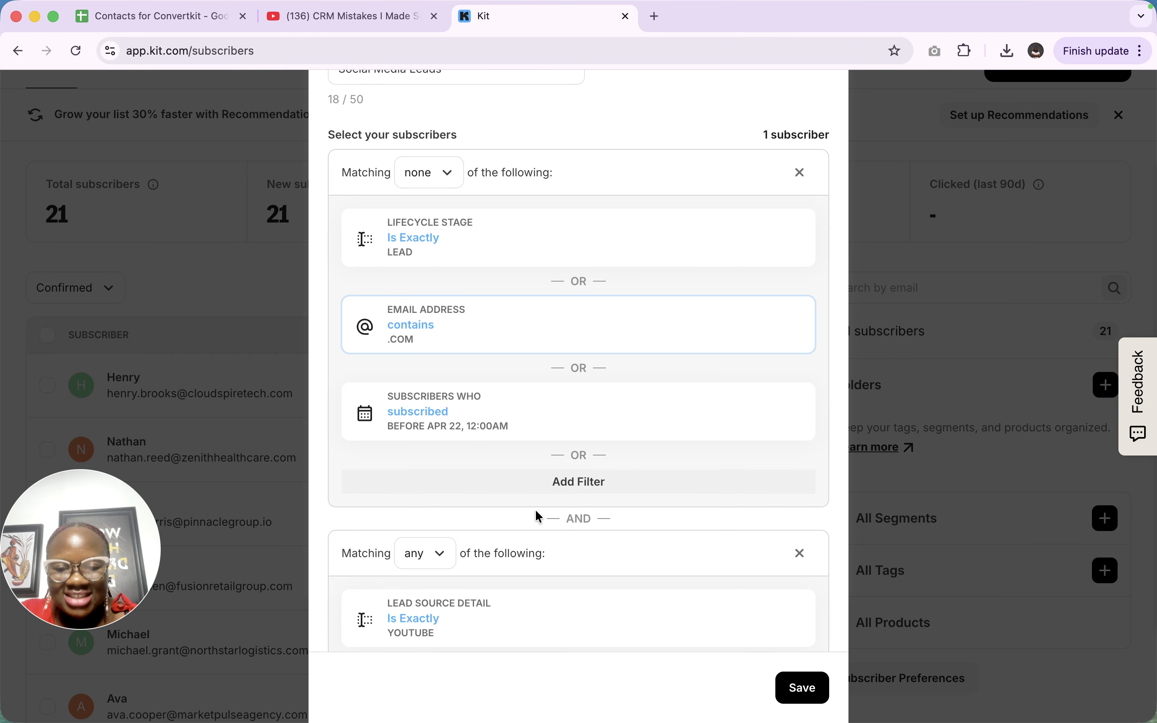
scroll(447, 598, down, 4)
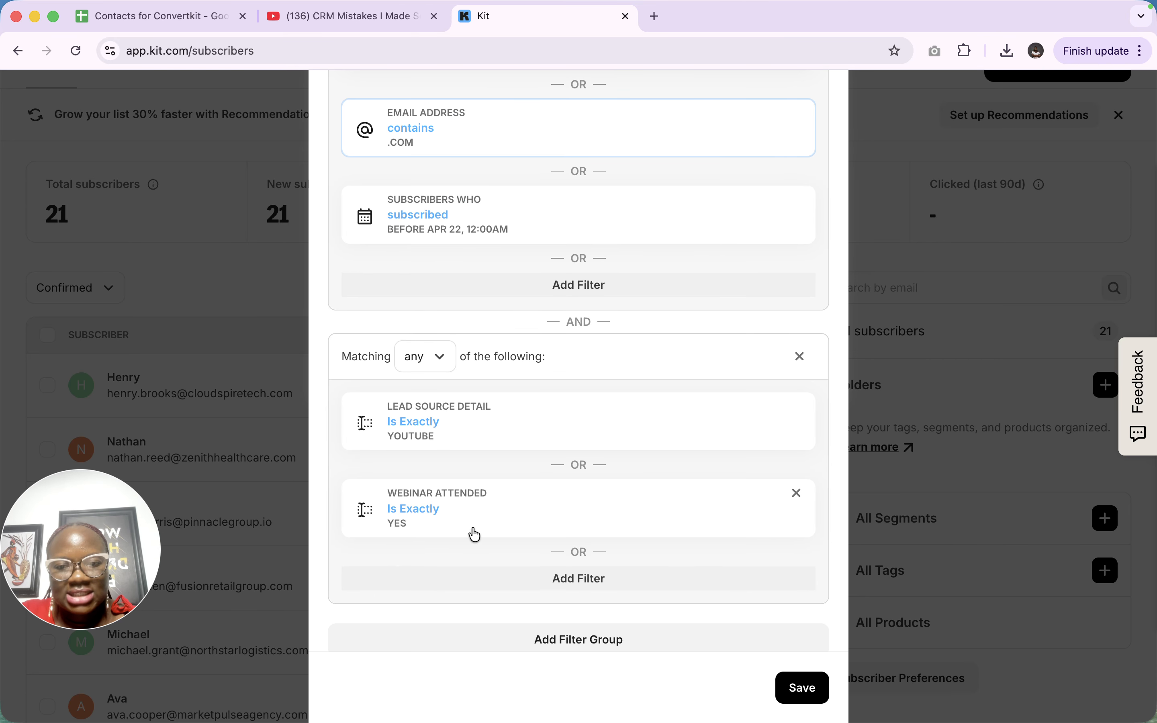
scroll(475, 535, up, 3)
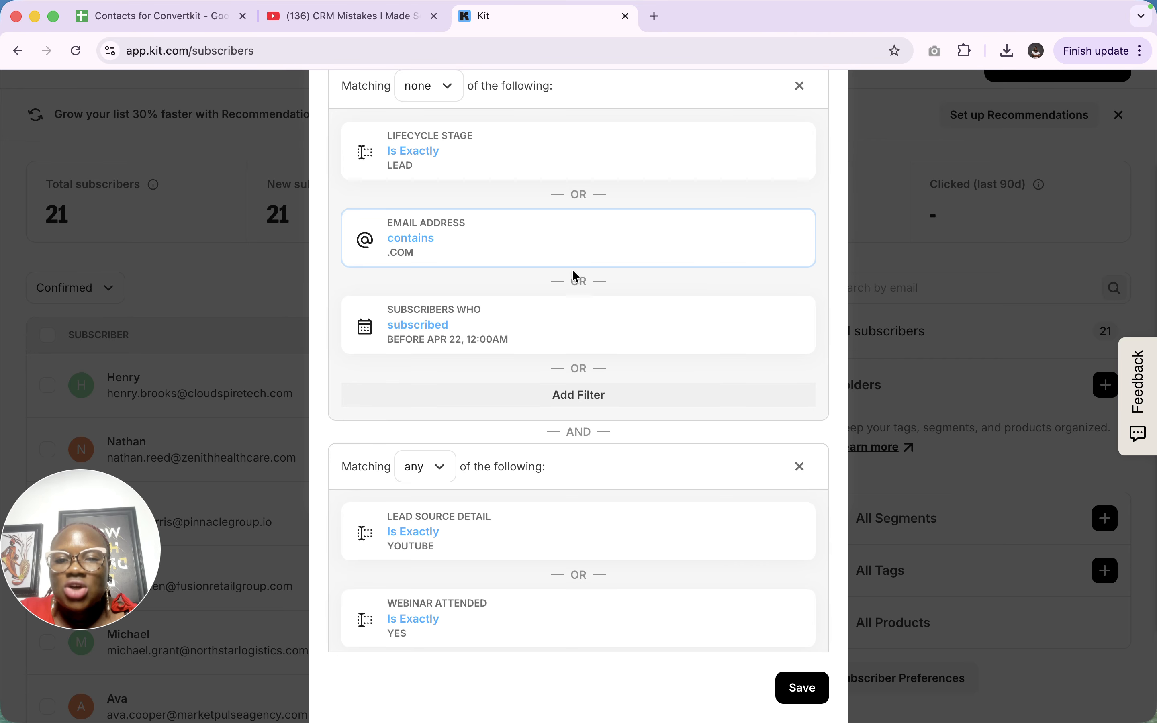
scroll(534, 228, up, 2)
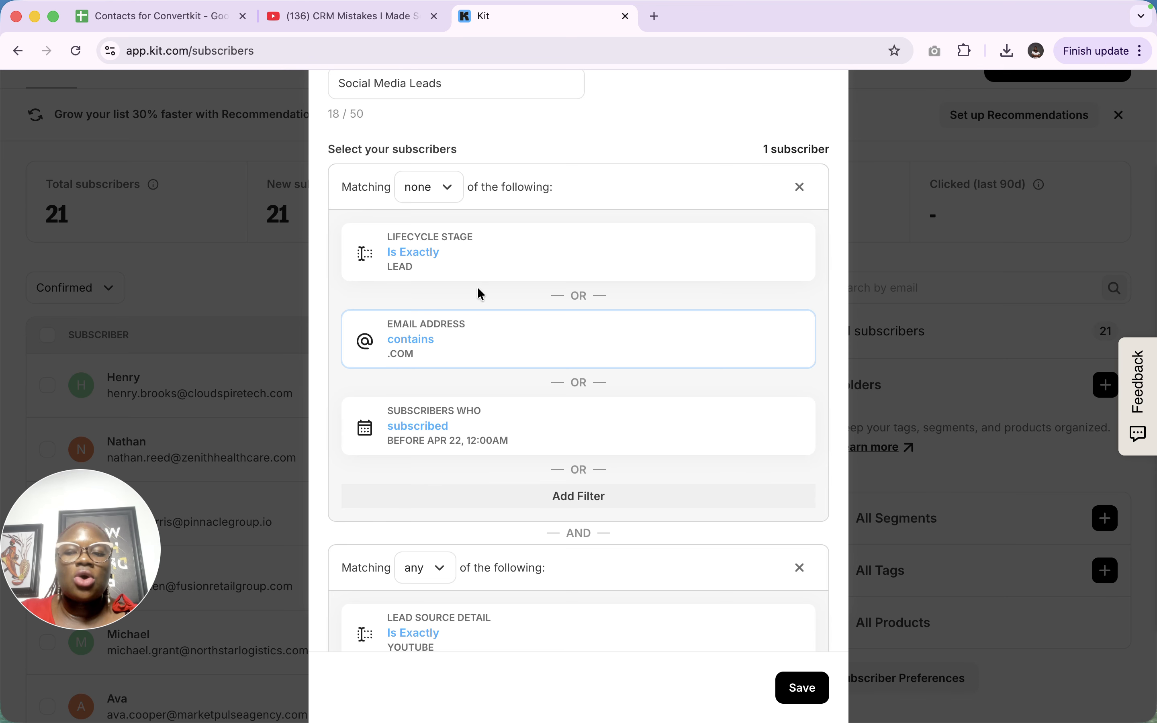
scroll(564, 416, down, 7)
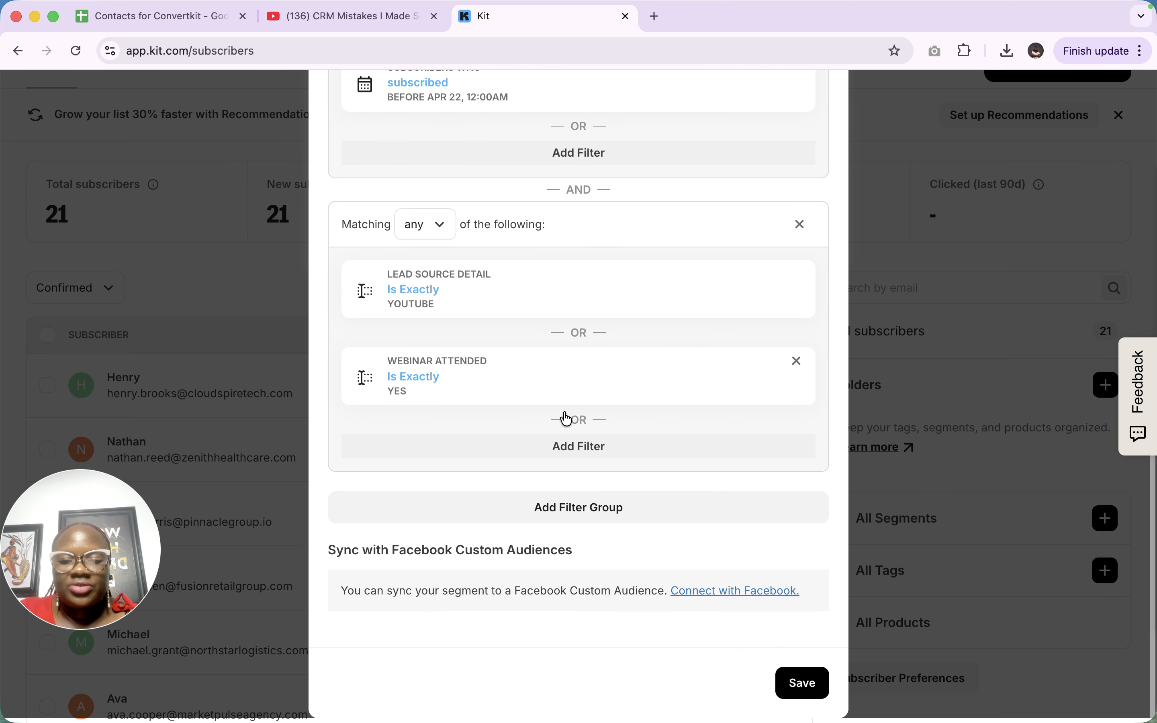
- Save the Social Media Leads segment and return from the subscriber profile to the list
click(794, 691)
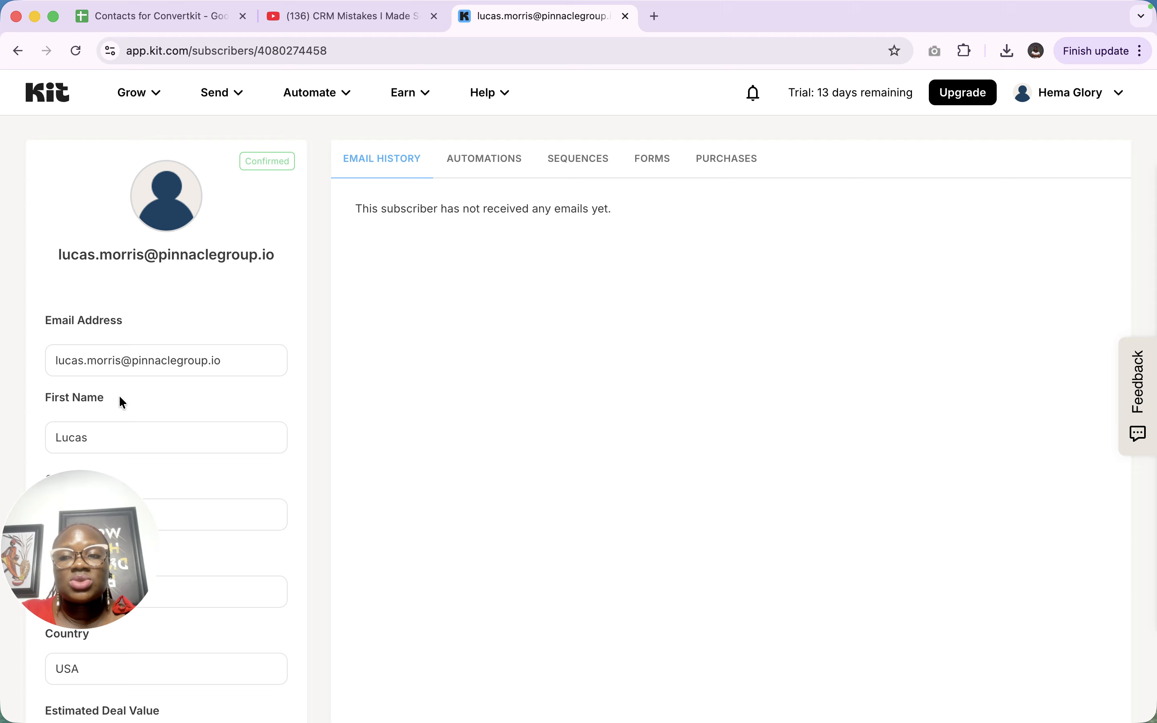
click(18, 53)
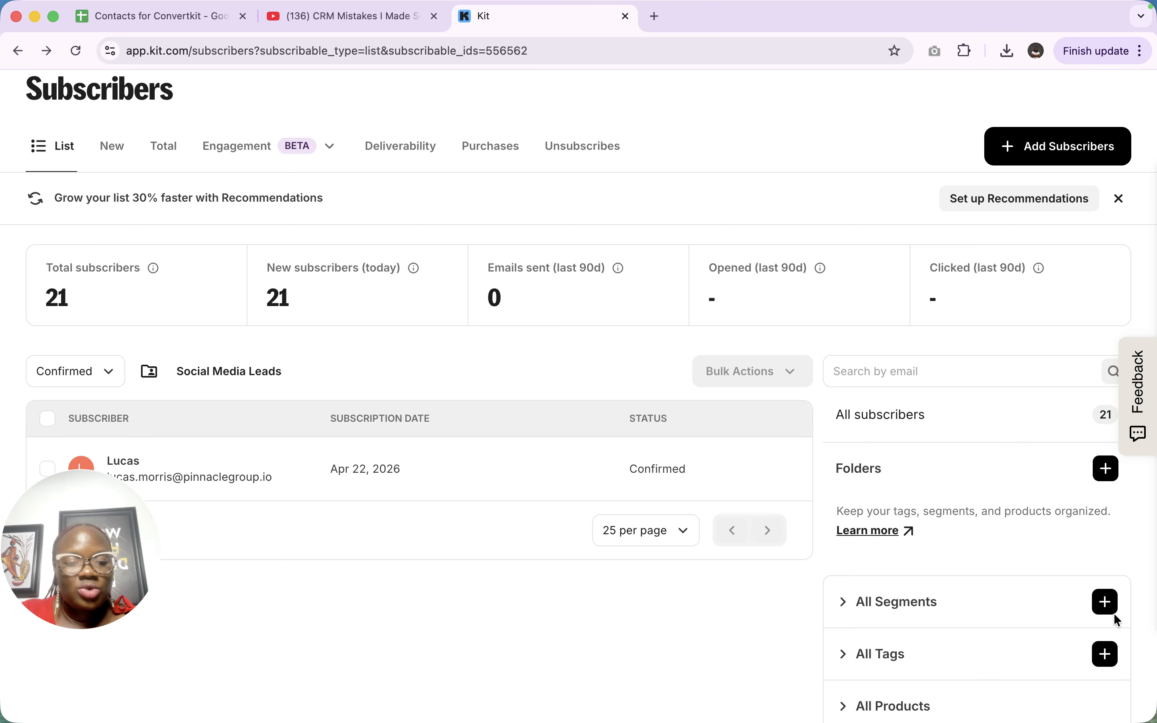
- Create a new segment from All Segments and enter the name 'Cold Leads'
click(1106, 604)
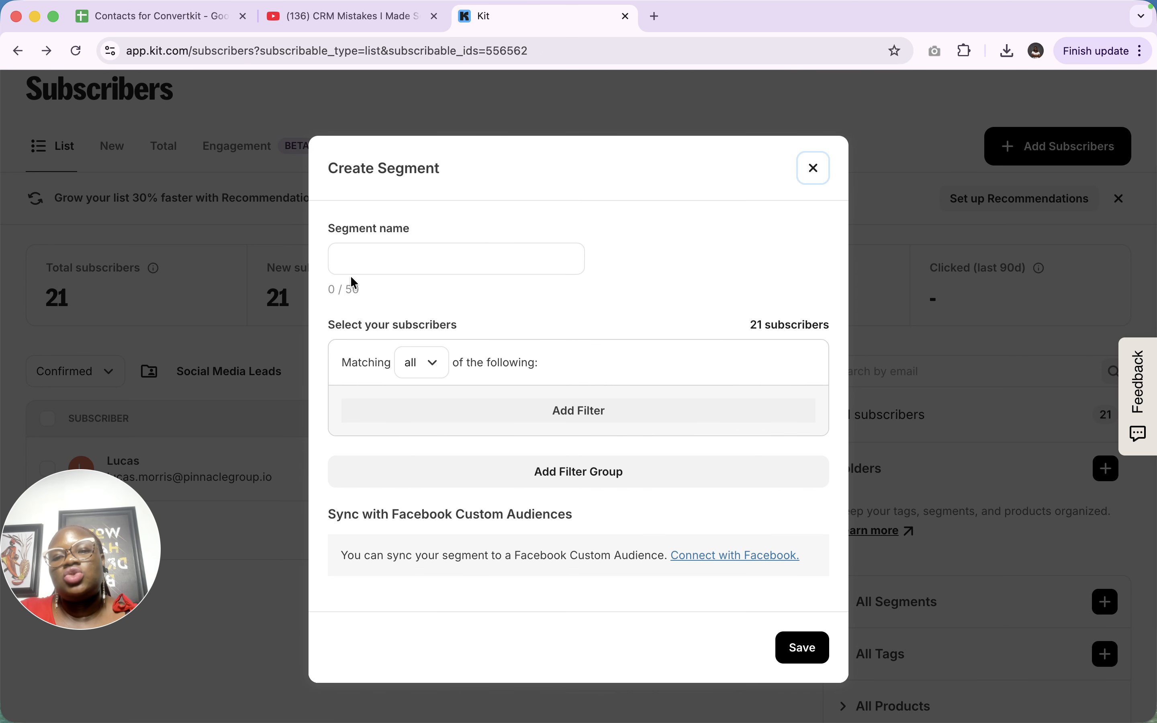
click(377, 259)
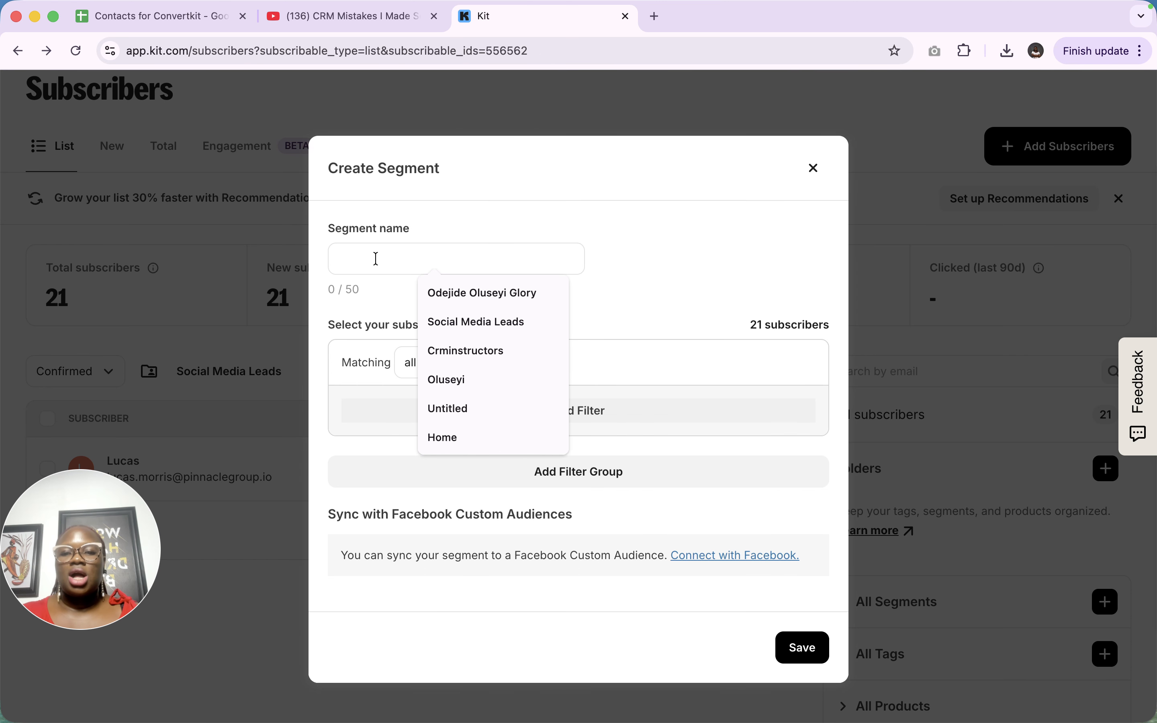
key(Caps_Lock)
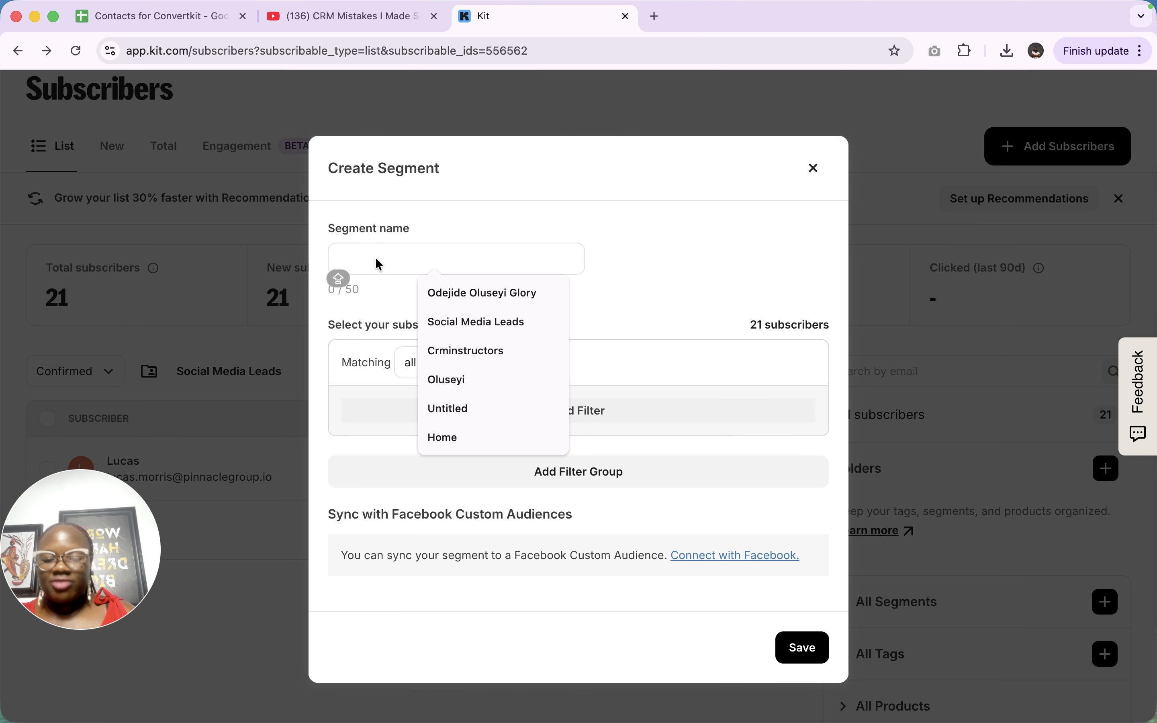
text(Col)
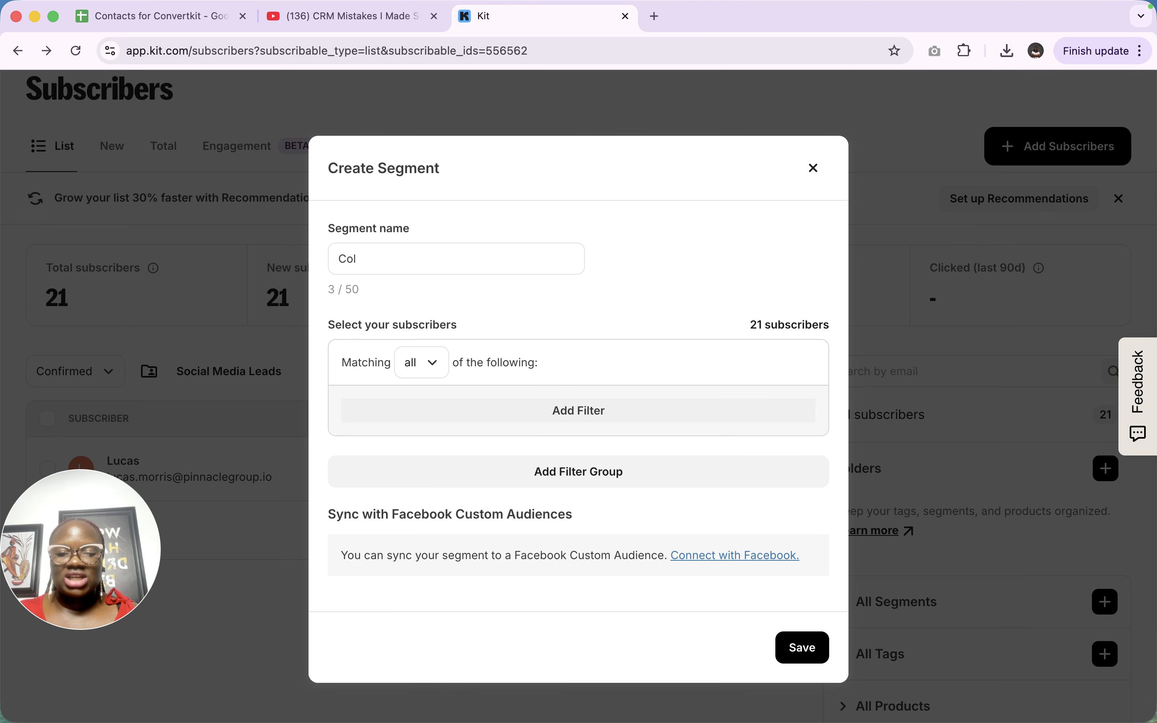
text(d)
key(Caps_Lock)
text(S)
key(Caps_Lock)
key(BackSpace)
text(Leads)
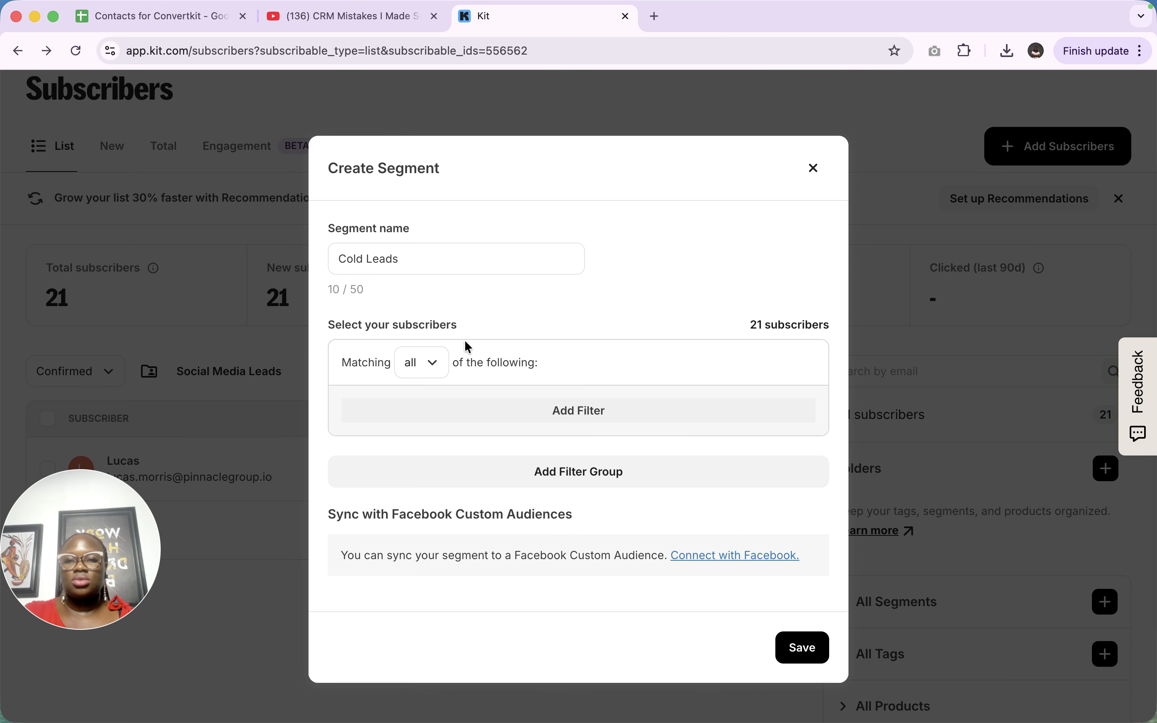
- Add a Cold subscribers filter to the first filter group
click(432, 371)
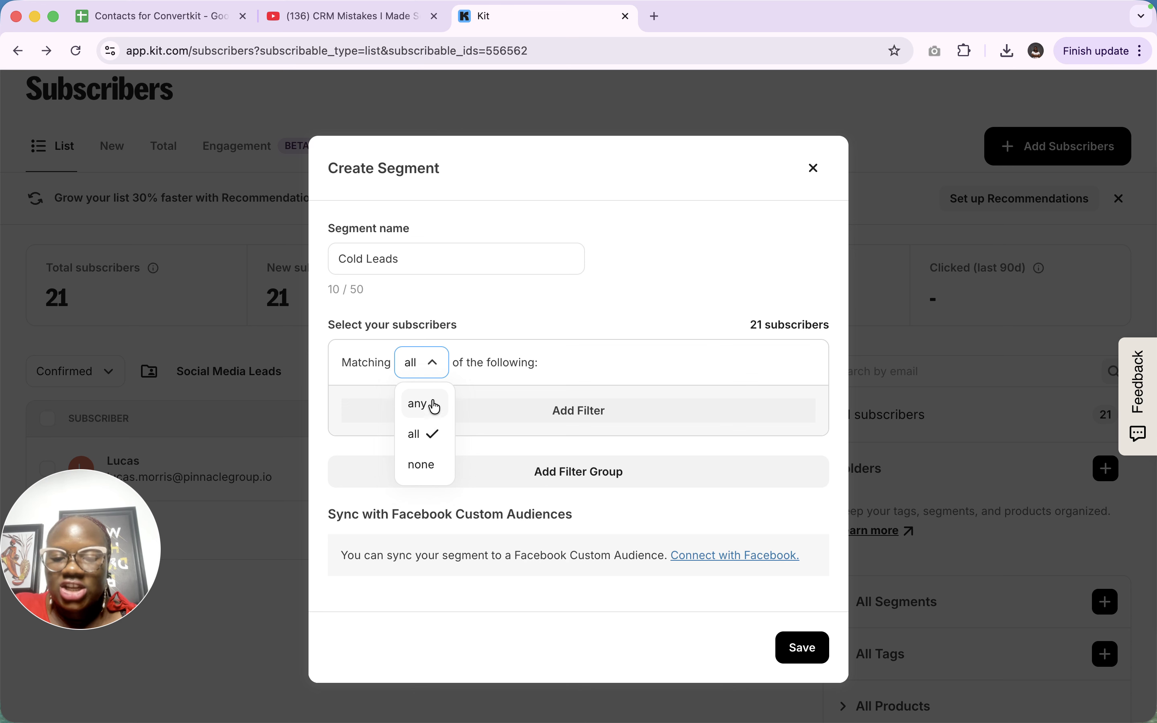
click(557, 410)
click(573, 427)
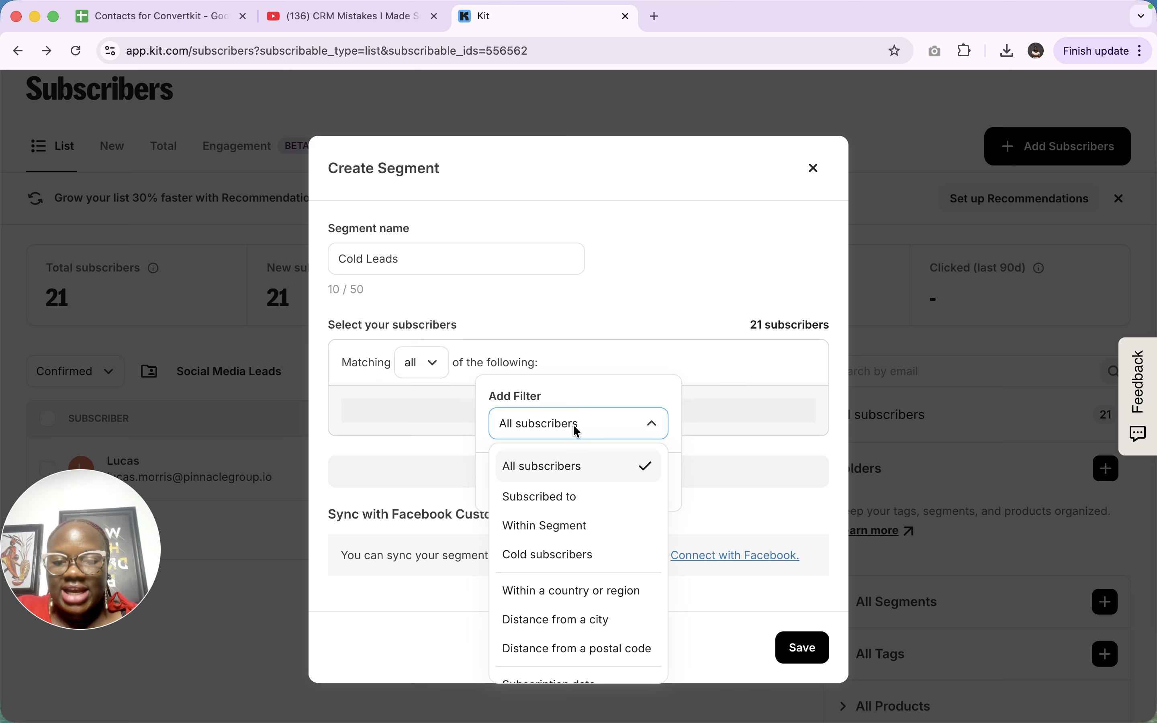
click(563, 556)
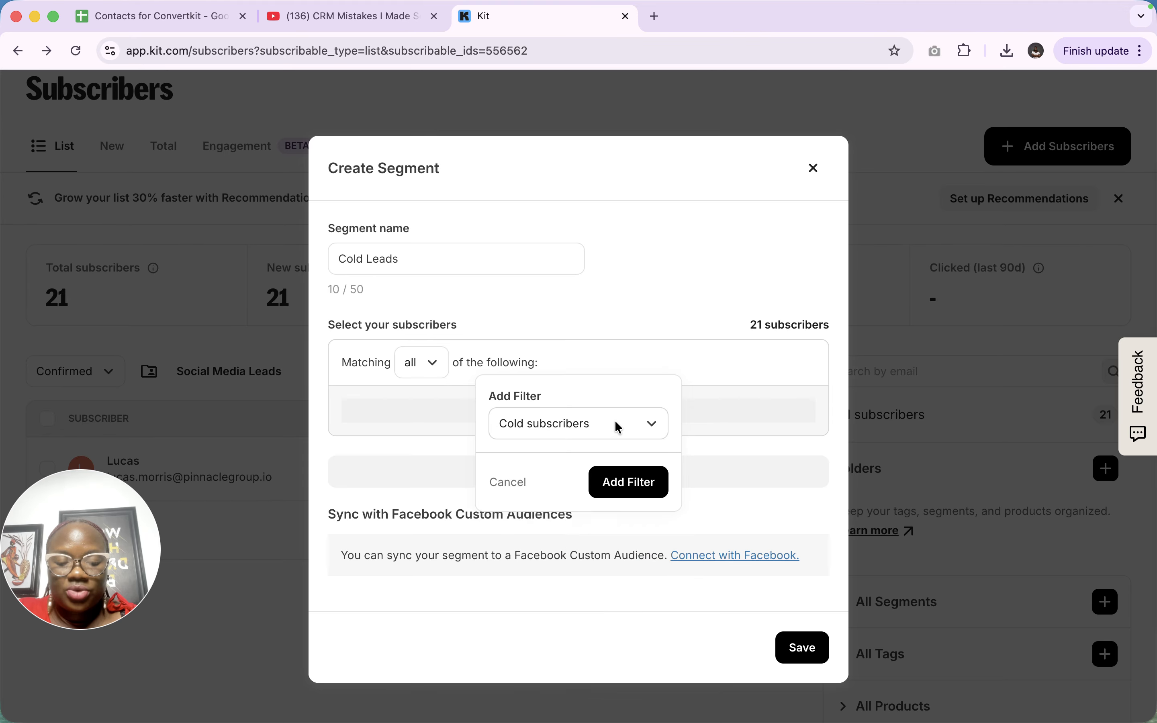
click(626, 483)
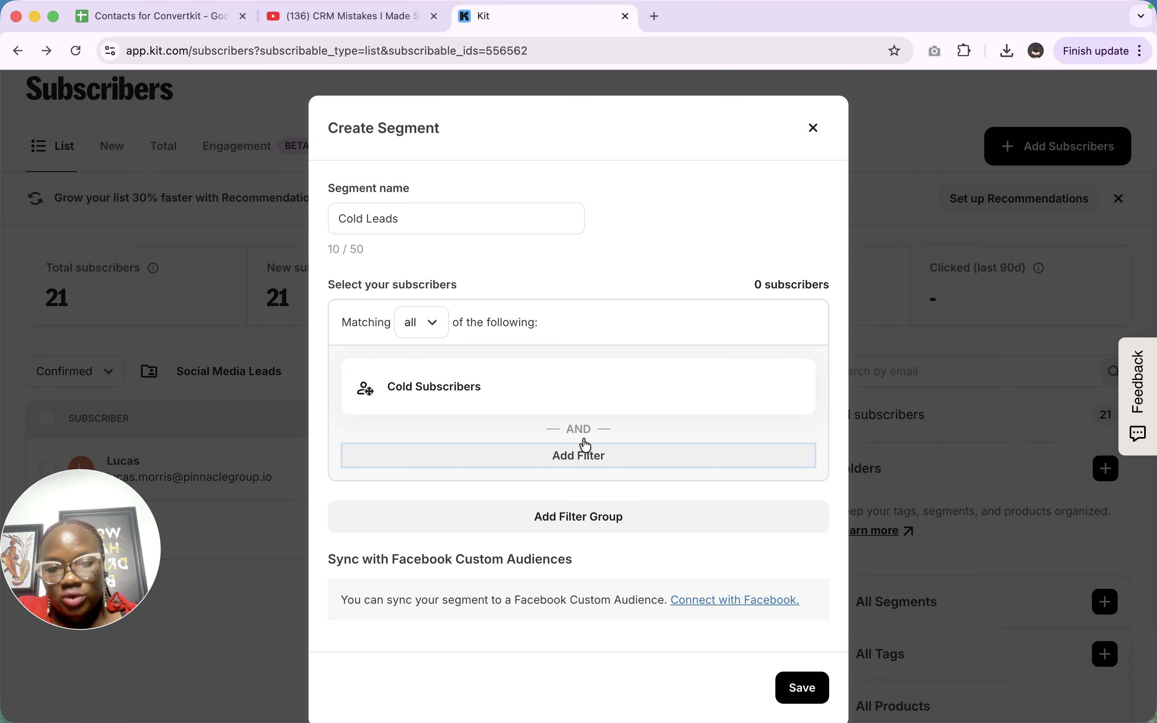
- Add a second filter group and look through its Within Segment filter options
click(573, 520)
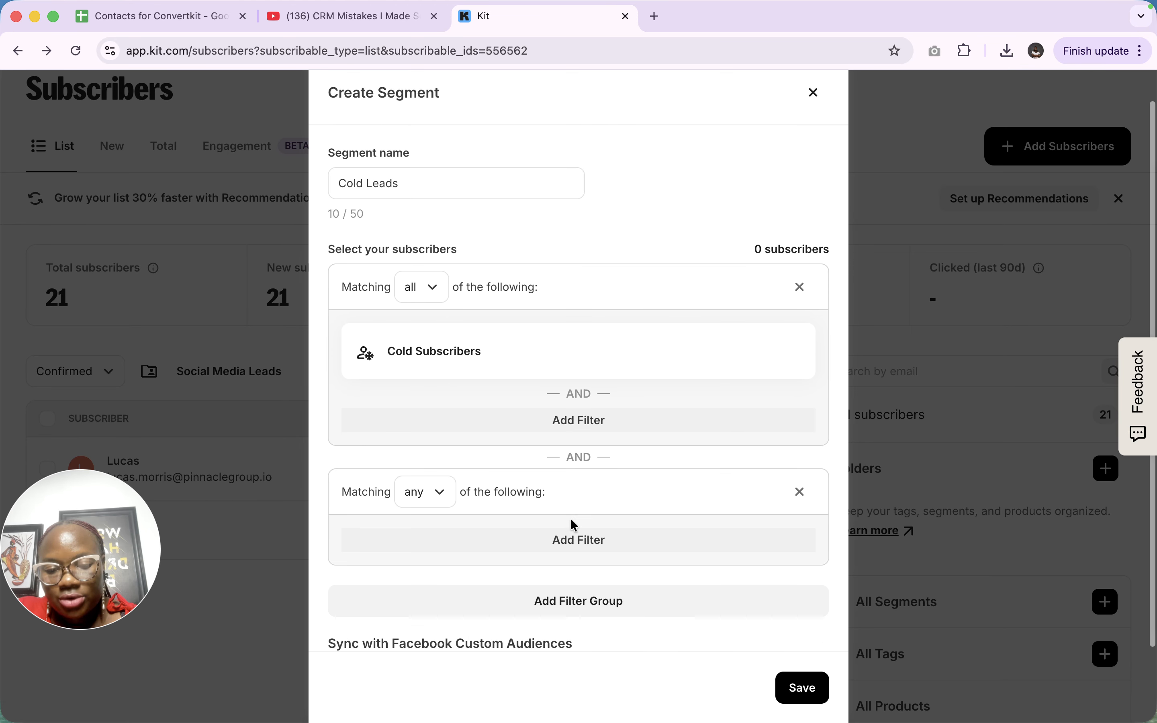
click(572, 522)
scroll(586, 615, down, 2)
scroll(558, 575, up, 2)
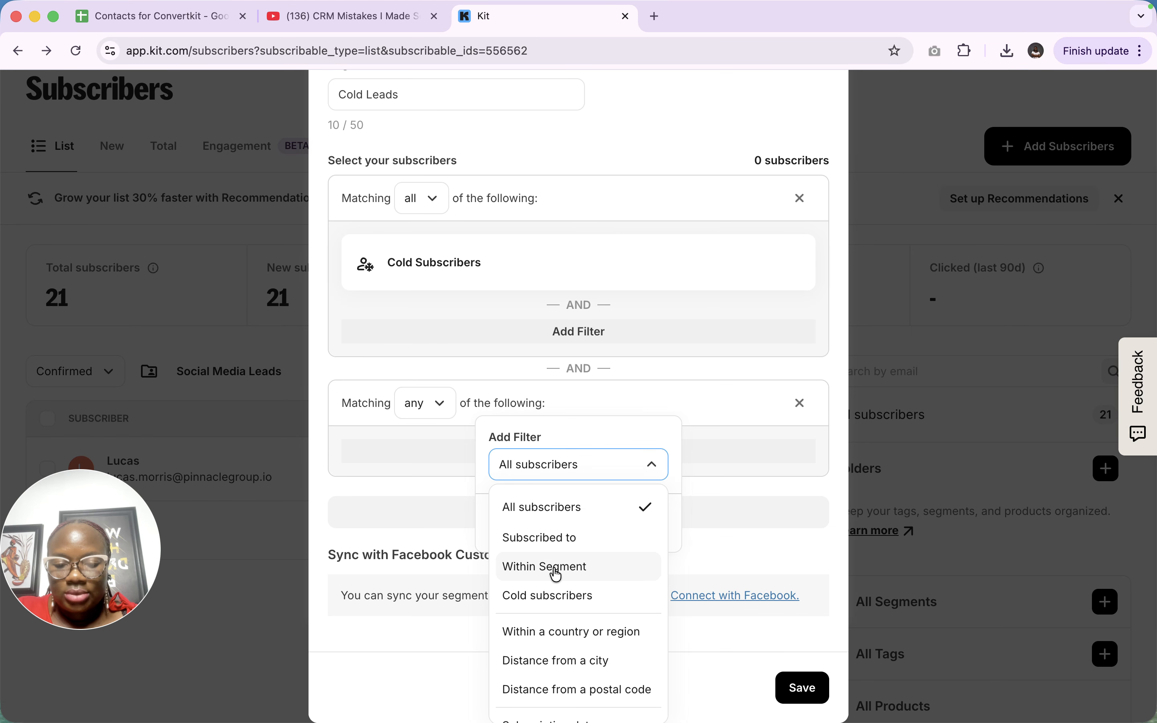
click(558, 575)
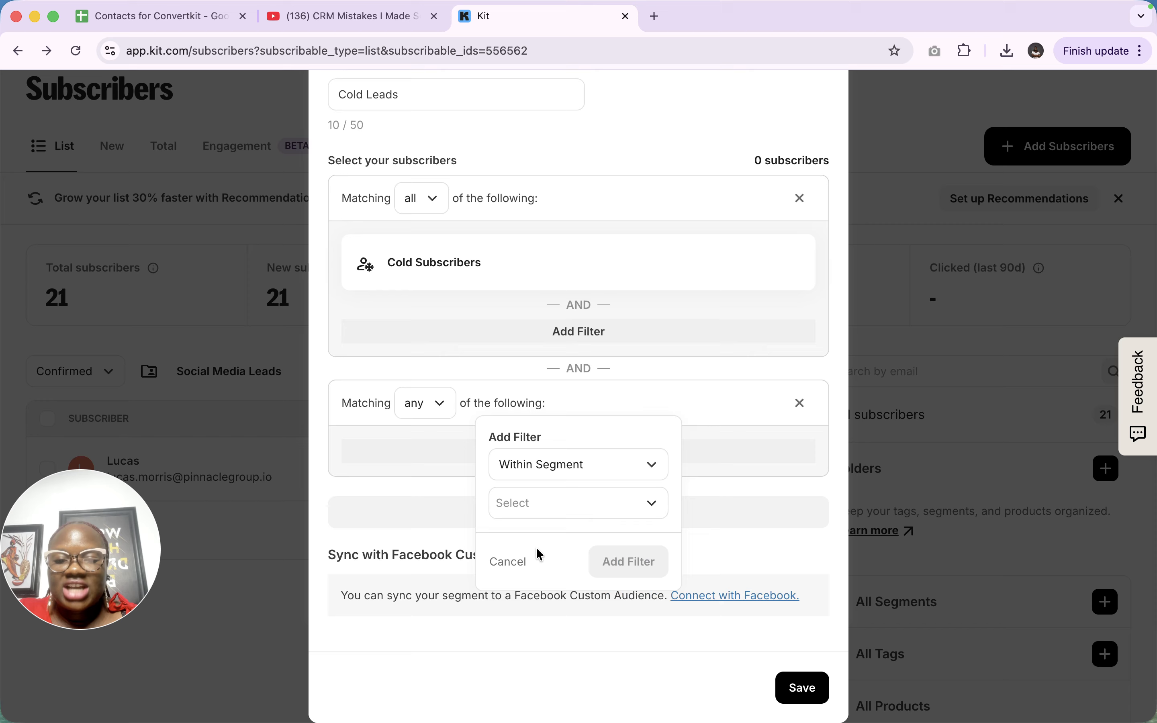
click(556, 510)
click(564, 473)
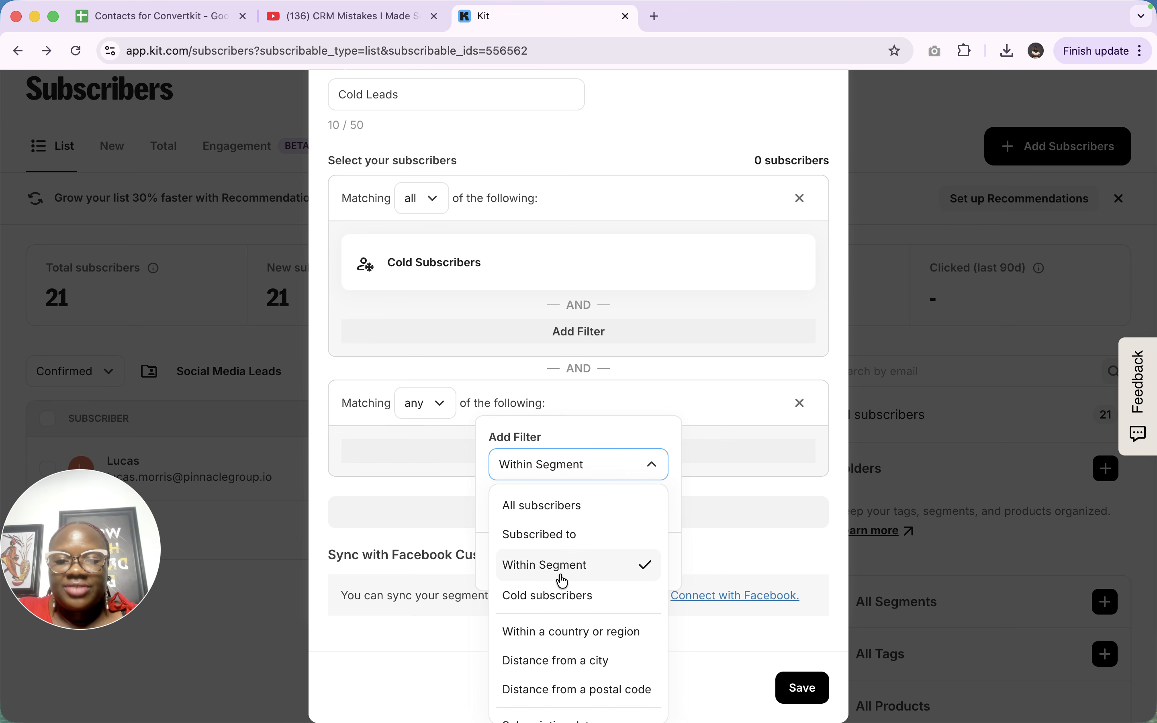
- Delete the empty second filter group and save the Cold Leads segment
scroll(559, 609, down, 3)
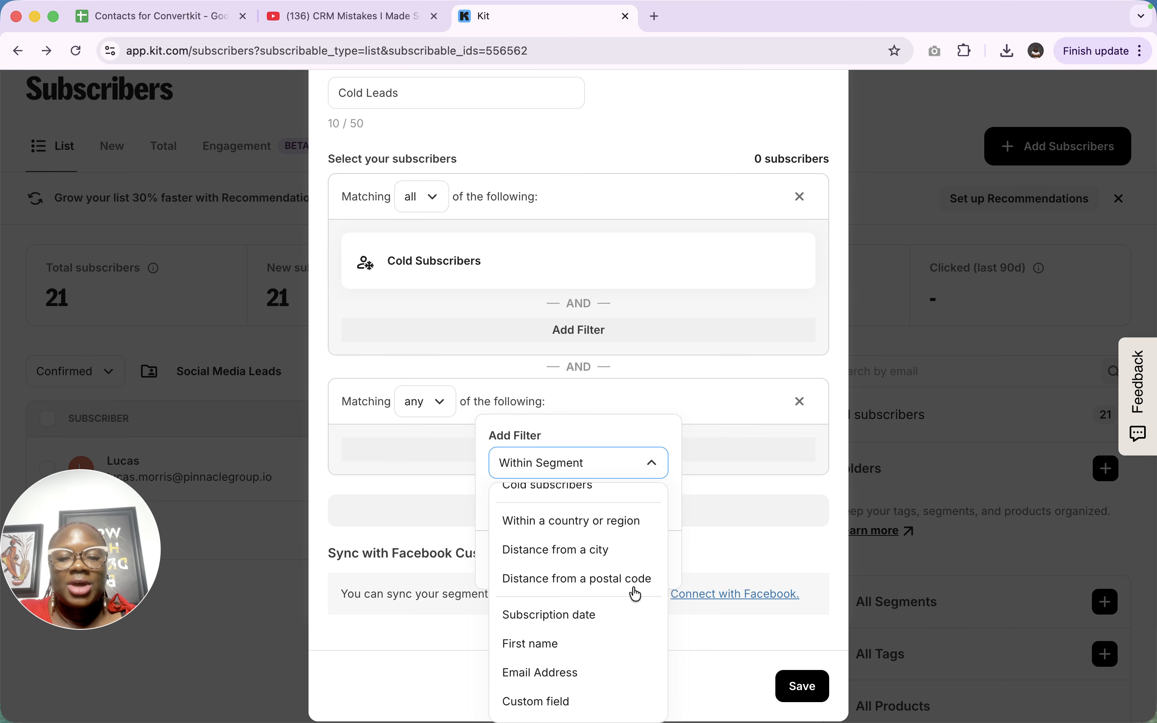
click(772, 511)
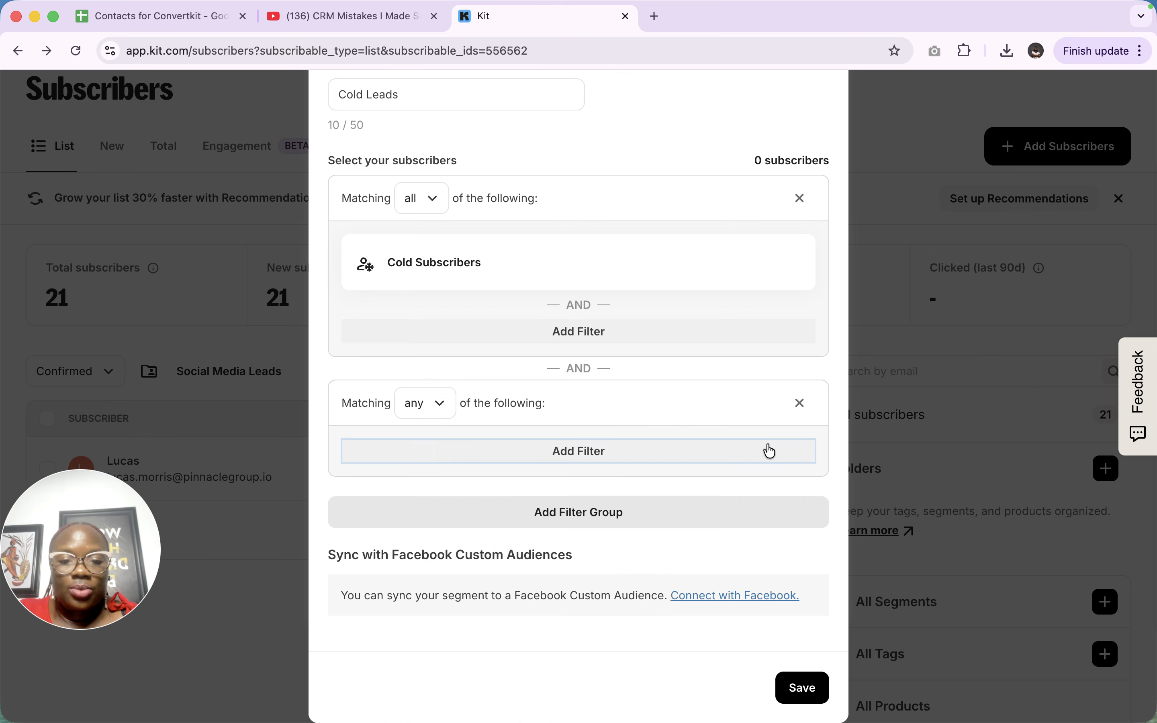
click(802, 402)
click(802, 689)
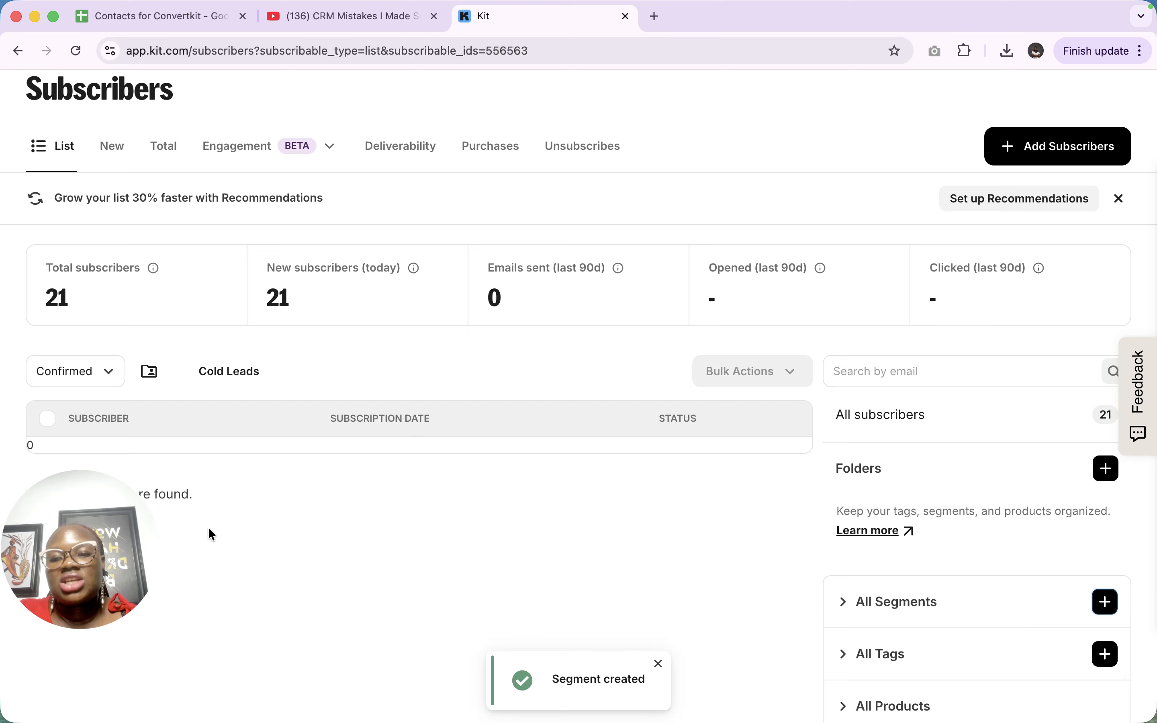
drag(120, 542, 119, 635)
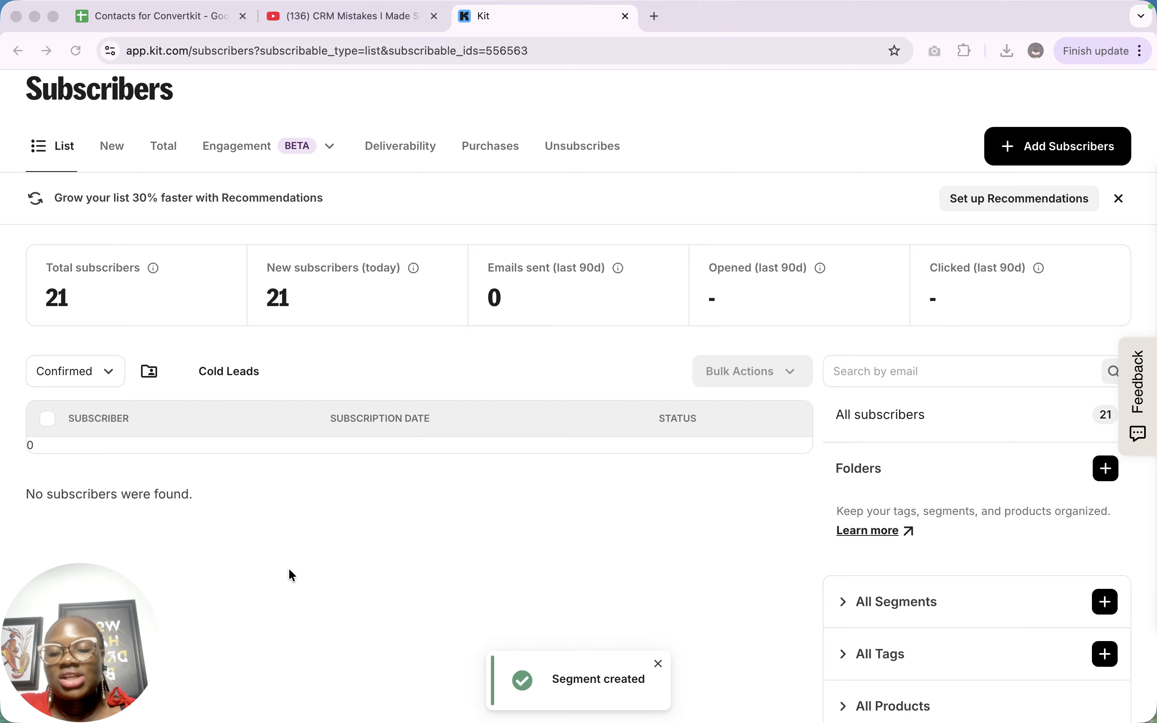